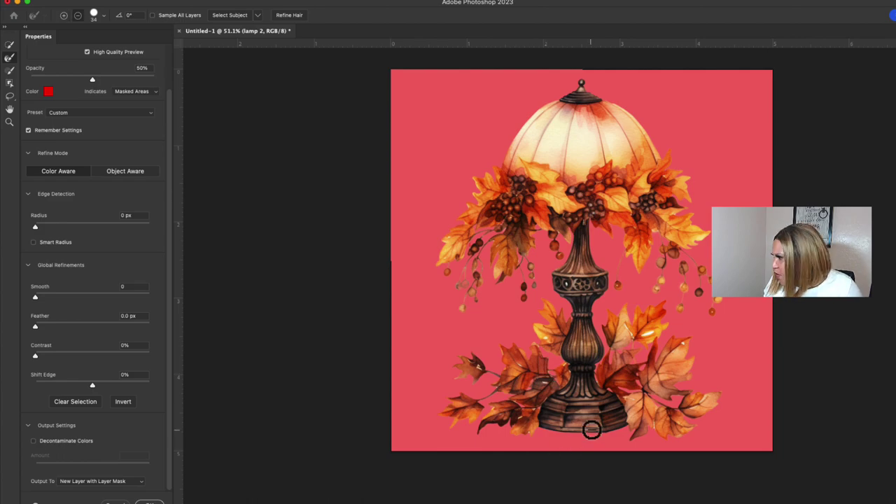
# - Scroll up in #client-tutorials to view earlier Midjourney Bot image results
pyautogui.scroll(3, 591, 430)
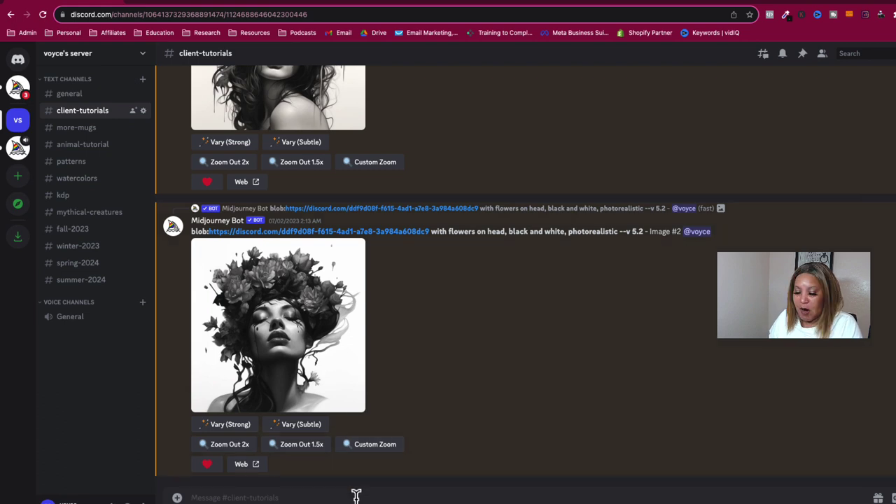
# - Submit /imagine with 'fall inspired, lamp, watercolor, clipart, white background, --v 5.2'
pyautogui.write('/im')
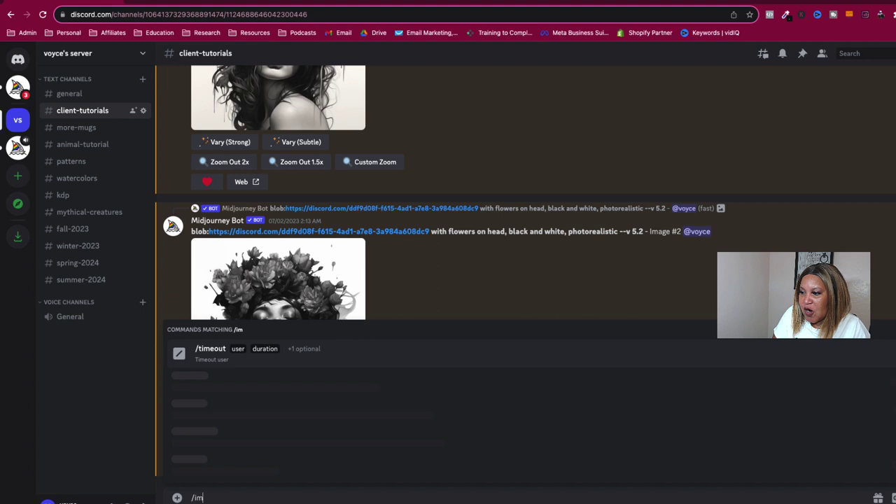
pyautogui.write('agin')
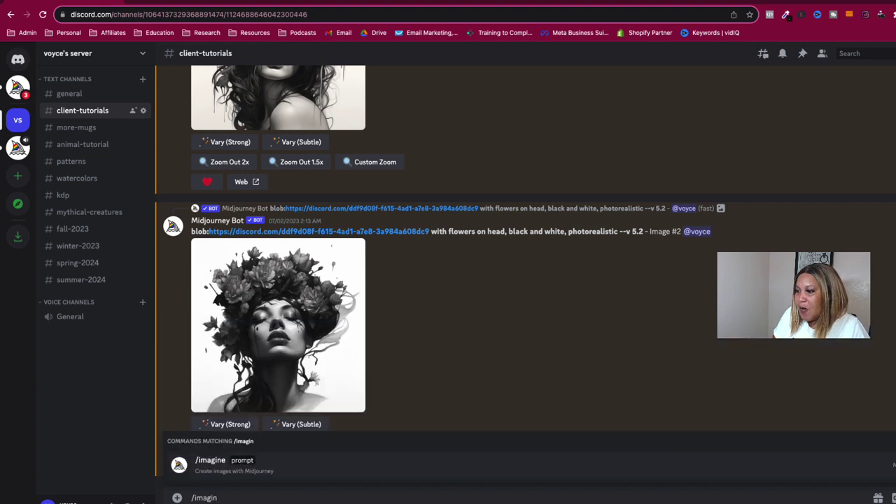
pyautogui.press('Return')
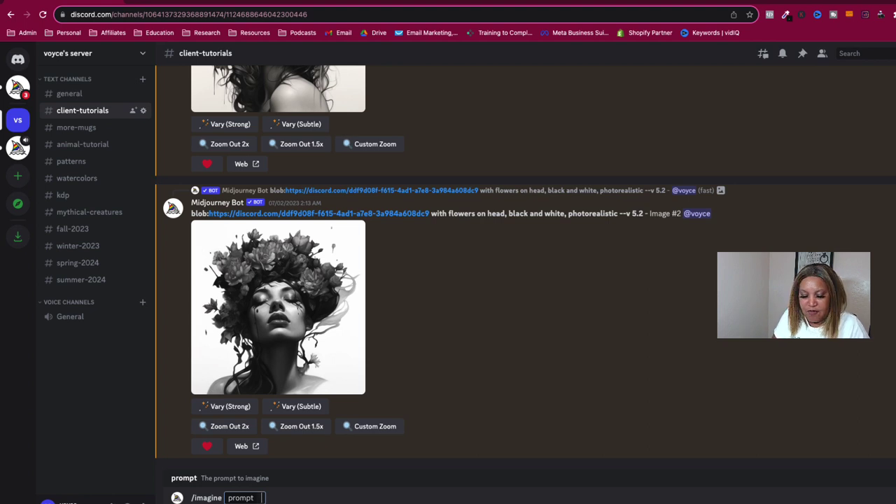
pyautogui.write('fall inspire')
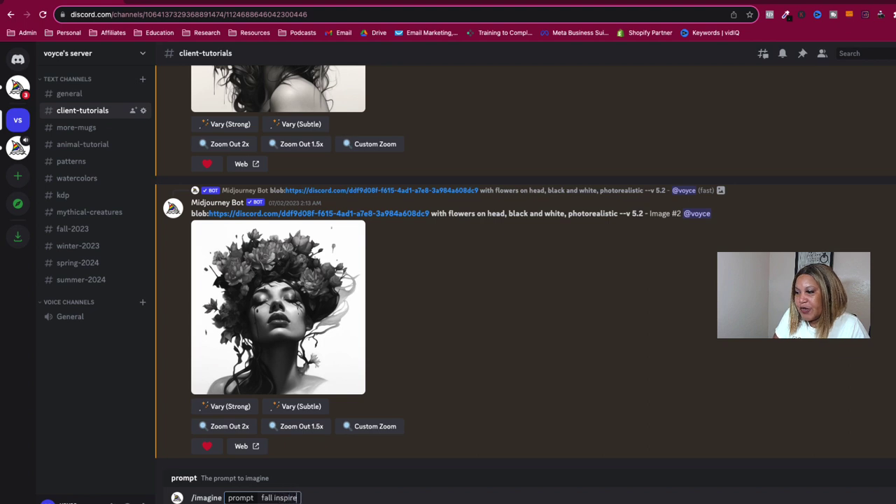
pyautogui.write('d lamp')
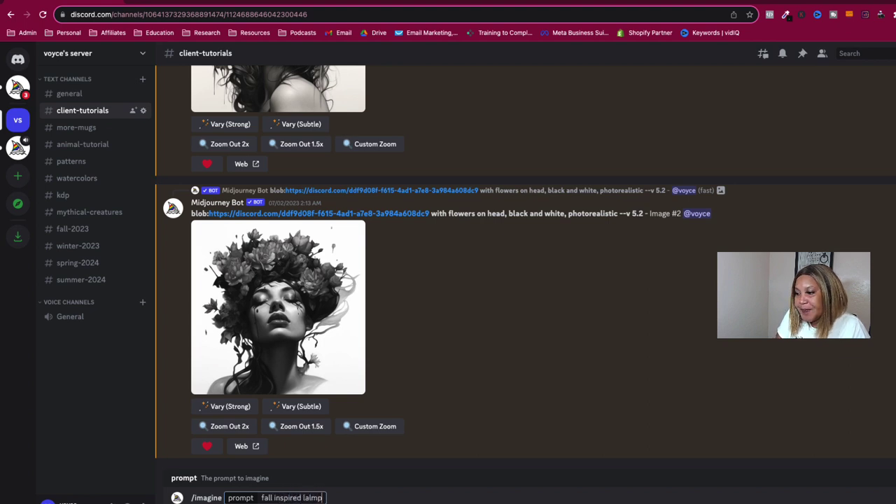
pyautogui.write(',')
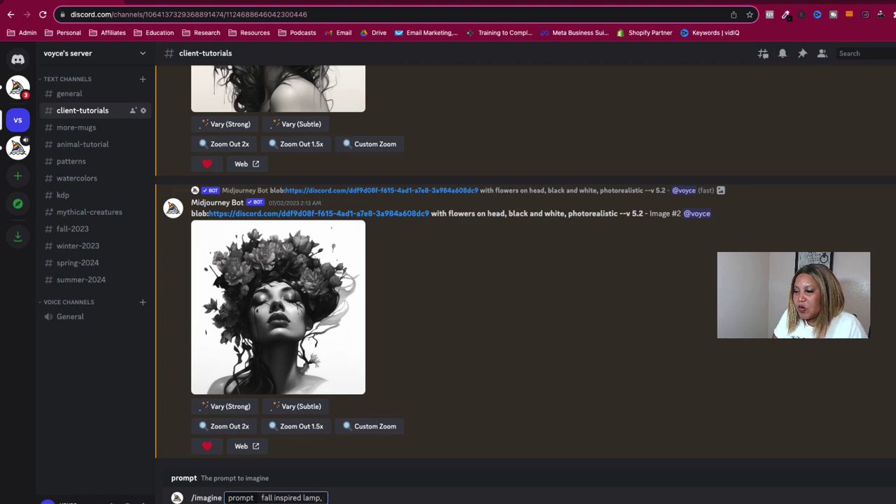
pyautogui.press('BackSpace')
pyautogui.press('BackSpace')
pyautogui.press('BackSpace')
pyautogui.press('BackSpace')
pyautogui.press('BackSpace')
pyautogui.press('BackSpace')
pyautogui.press('BackSpace')
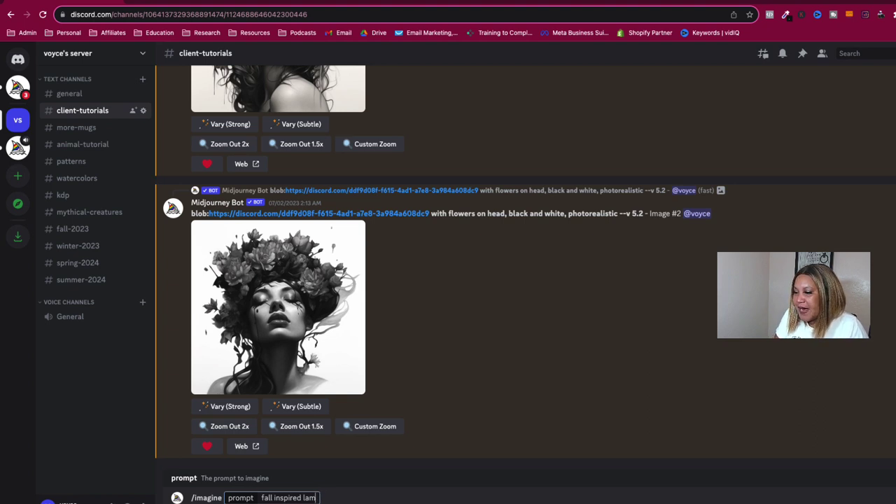
pyautogui.write(', lamp')
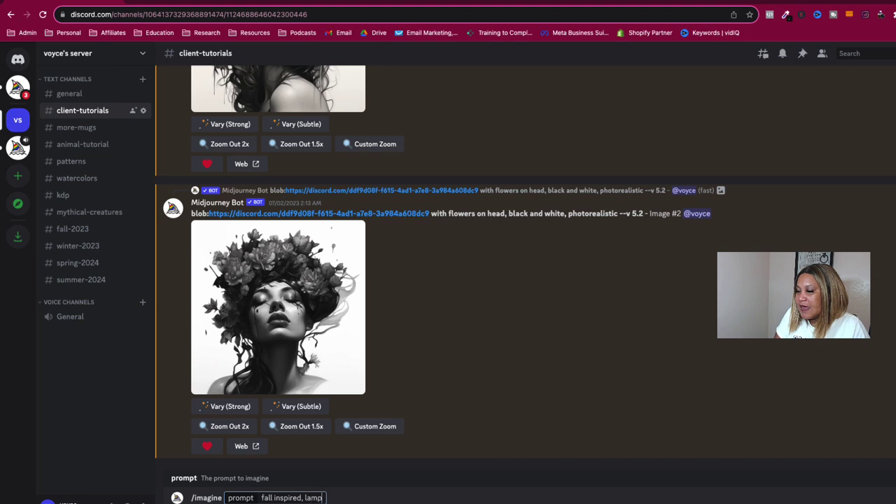
pyautogui.write(', watercolor, ')
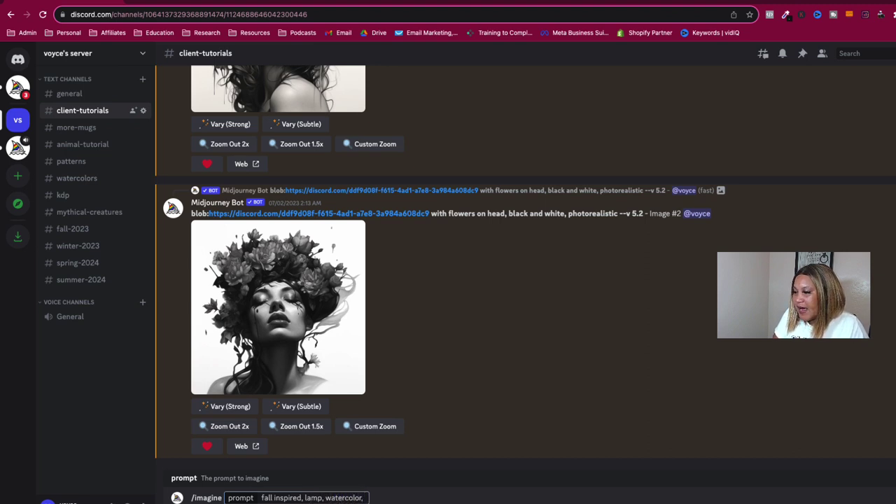
pyautogui.write('clipart, ')
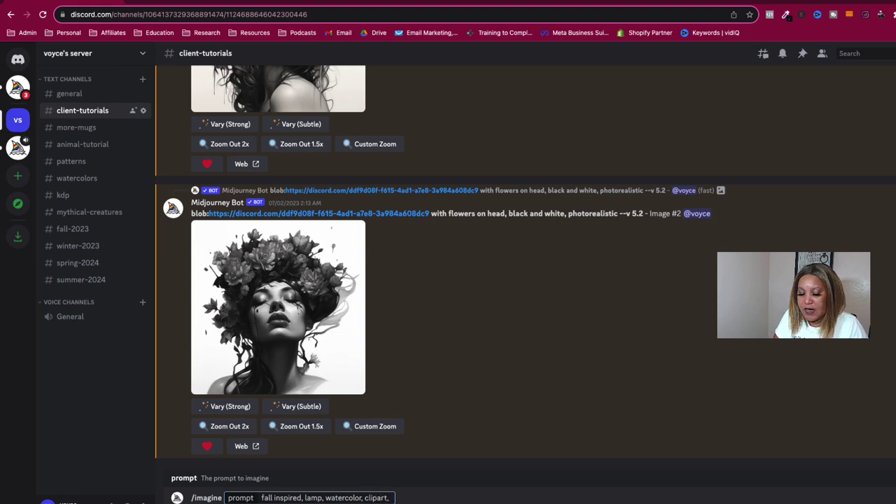
pyautogui.write('white background, --v 5.2')
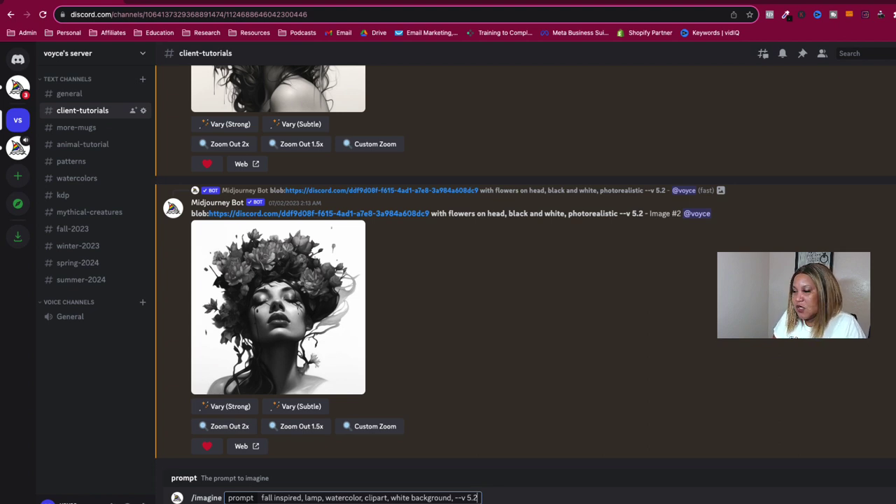
pyautogui.press('Return')
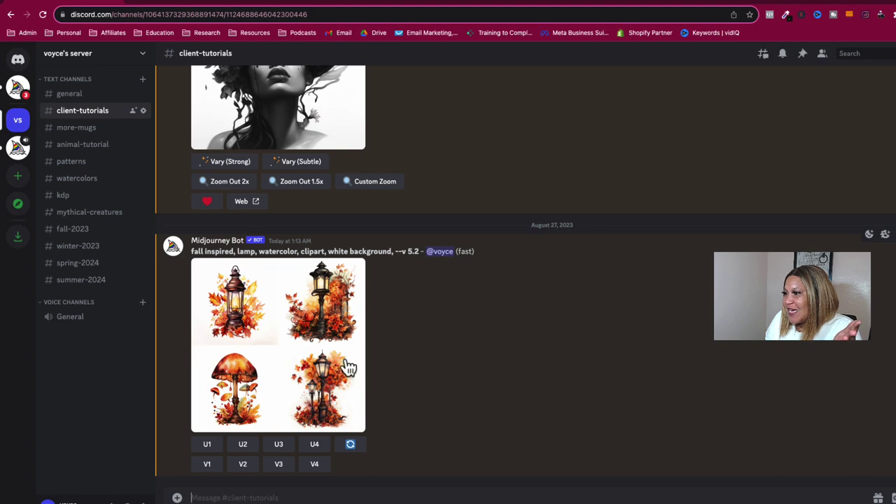
# - Preview the four-lamp grid, then select the prompt text and bring up its context menu
pyautogui.click(268, 341)
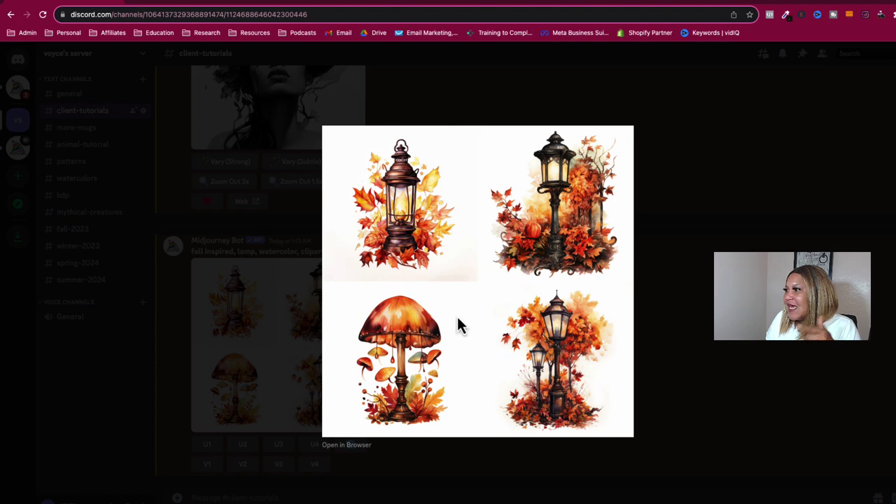
pyautogui.click(684, 281)
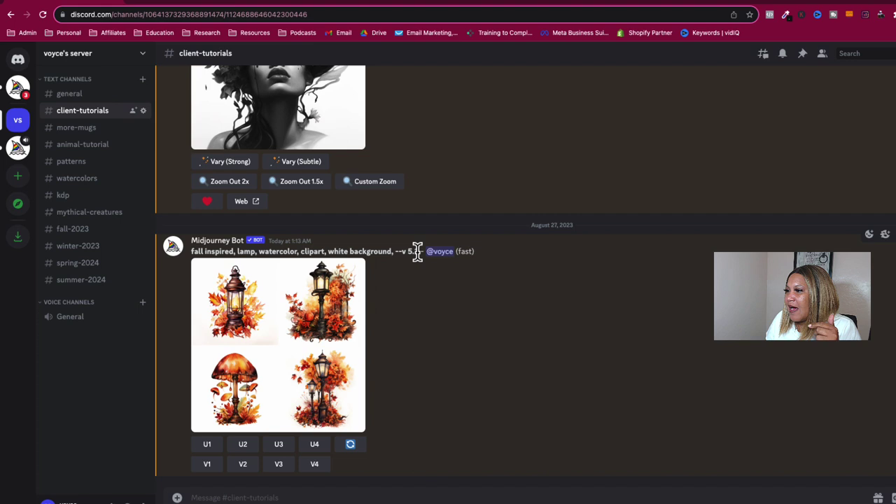
pyautogui.moveTo(418, 251); pyautogui.dragTo(191, 252)
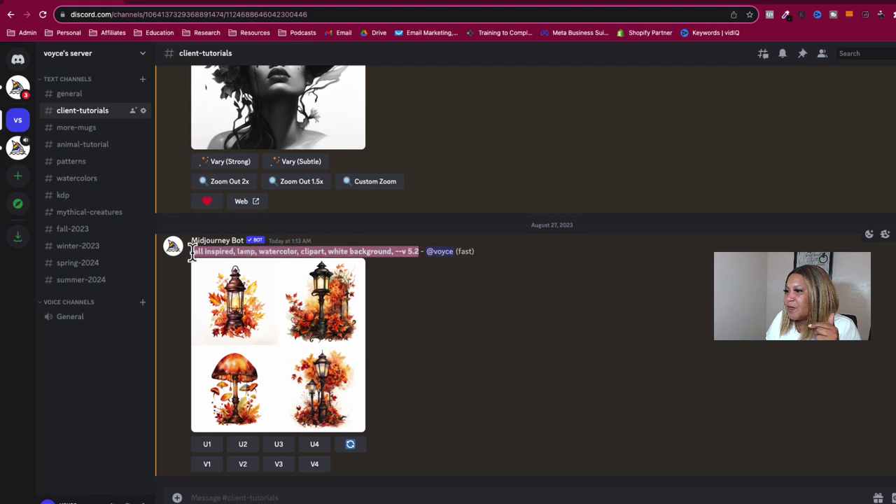
pyautogui.rightClick(196, 253)
# - Copy the lamp prompt and resubmit it via /imagine with --repeat 3, confirming the three runs
pyautogui.click(225, 277)
pyautogui.click(308, 498)
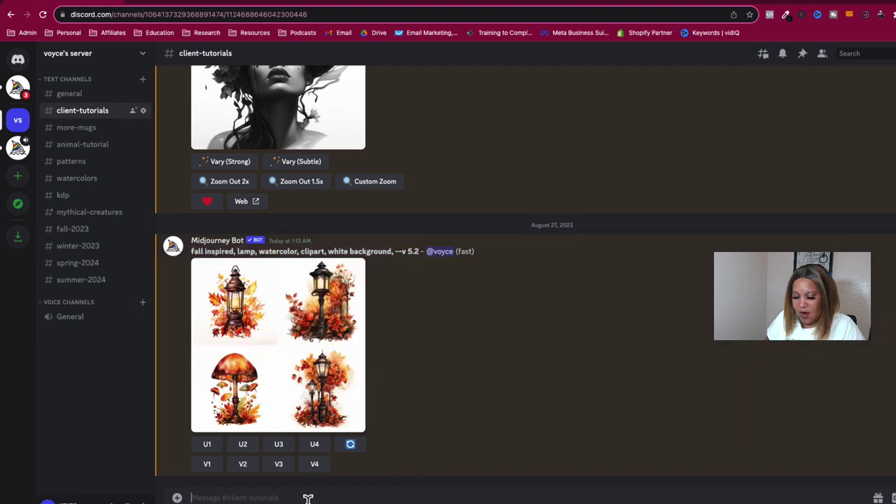
pyautogui.write('/imagine')
pyautogui.press('Tab')
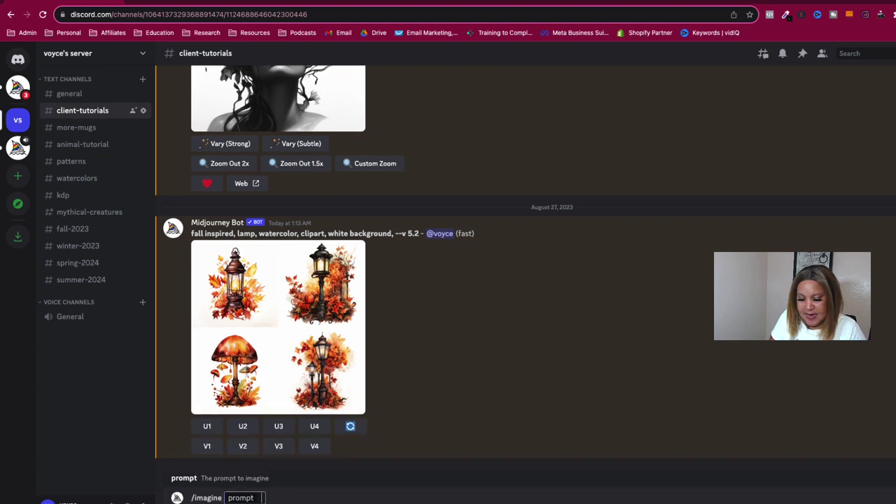
pyautogui.hotkey('ctrl', 'v')
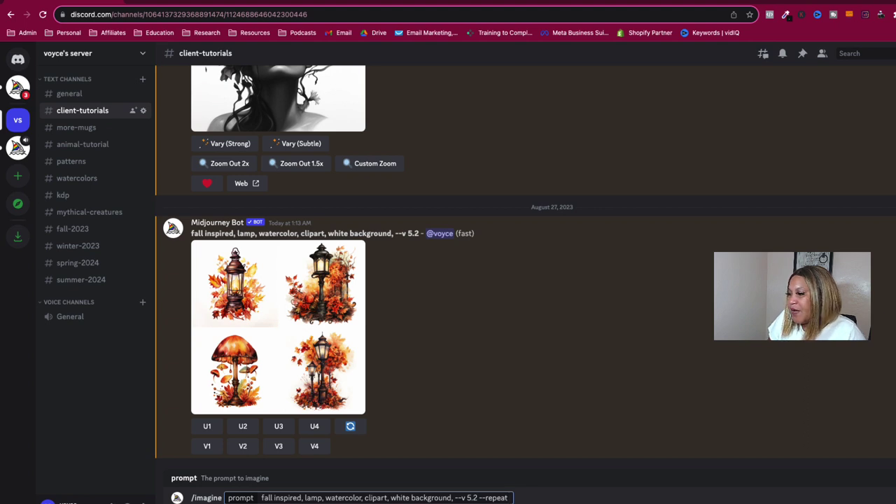
pyautogui.press('Return')
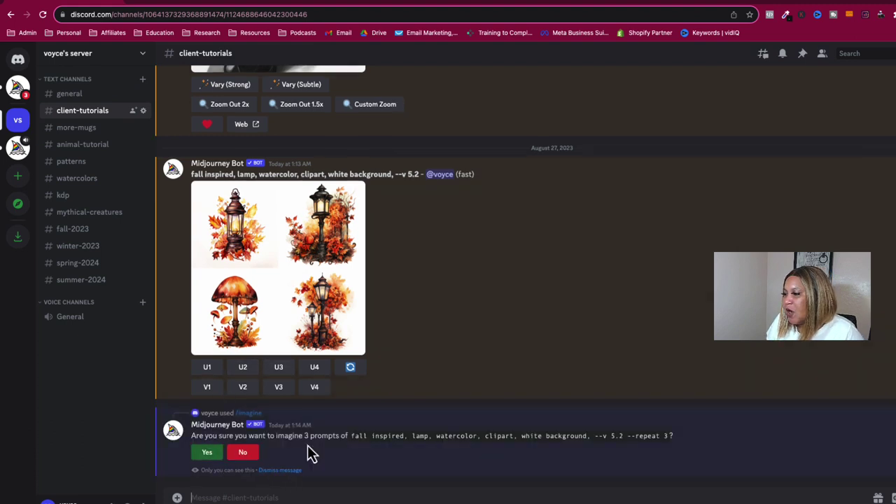
pyautogui.click(207, 455)
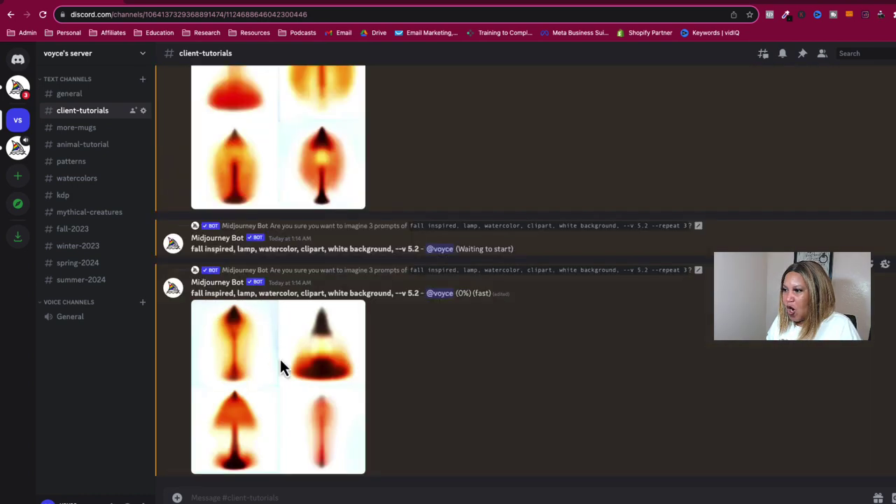
pyautogui.scroll(6, 308, 322)
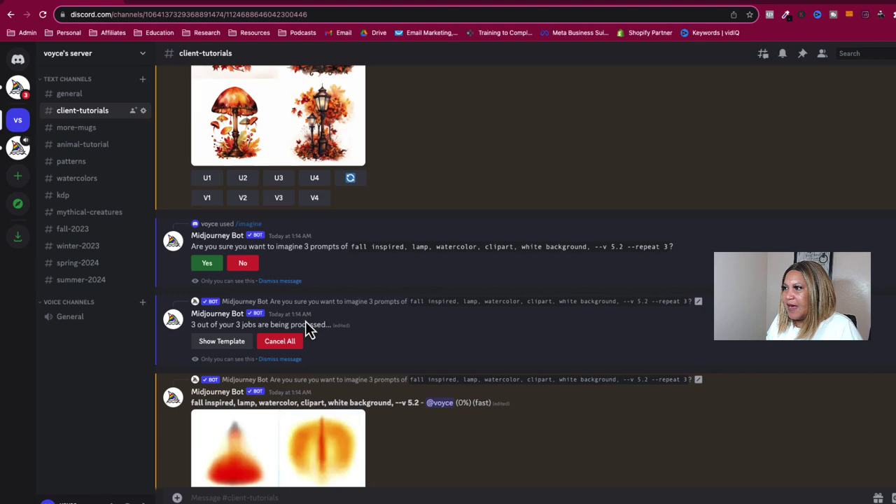
pyautogui.scroll(2, 278, 322)
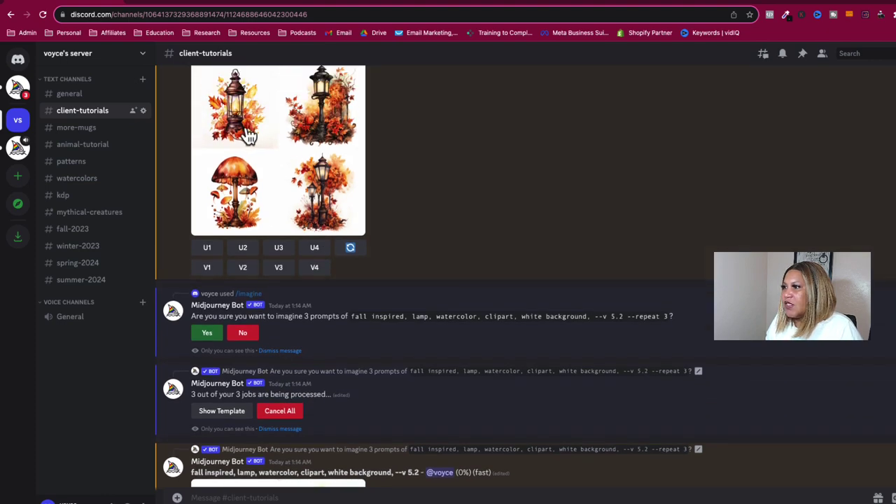
pyautogui.scroll(-5, 314, 299)
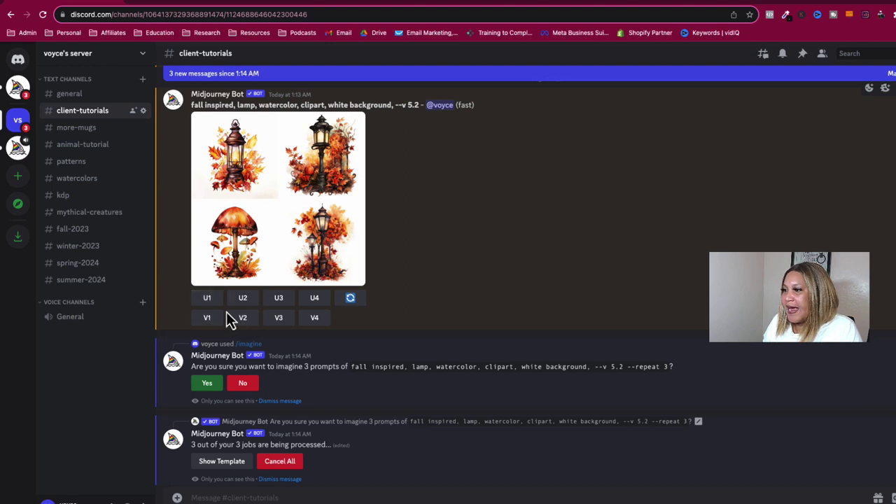
# - Upscale all four images (U1–U4) of the first two fall-lamp grids
pyautogui.click(207, 302)
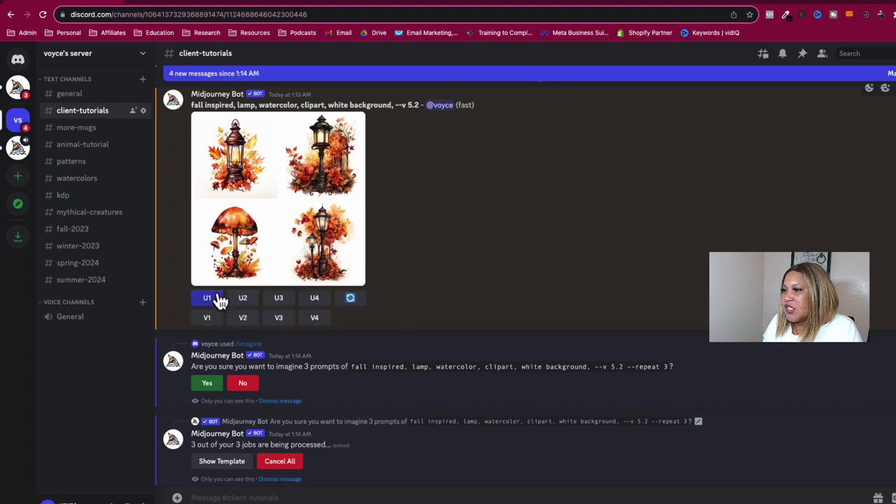
pyautogui.click(243, 303)
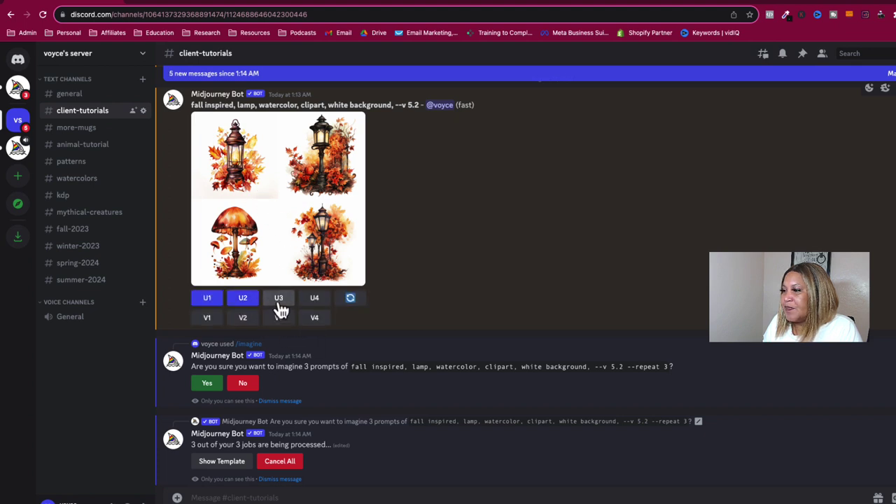
pyautogui.click(279, 303)
pyautogui.click(315, 306)
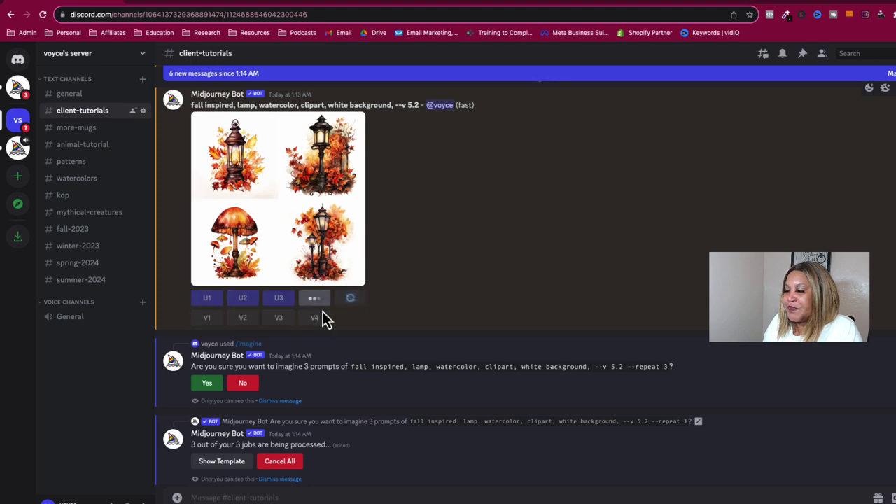
pyautogui.scroll(-4, 321, 355)
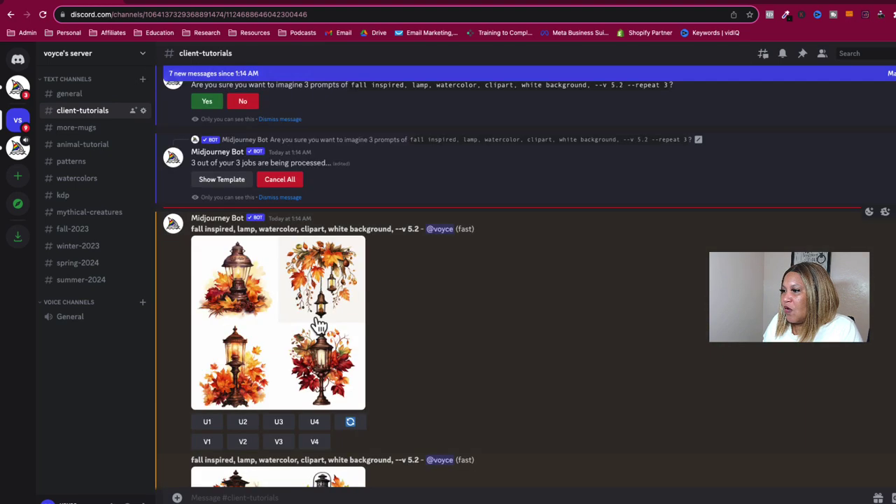
pyautogui.scroll(-1, 286, 380)
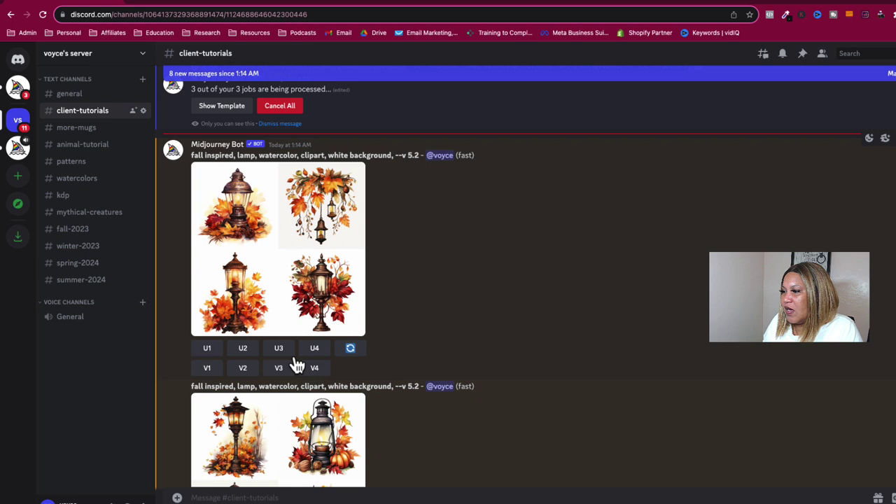
pyautogui.scroll(-3, 286, 367)
pyautogui.click(208, 210)
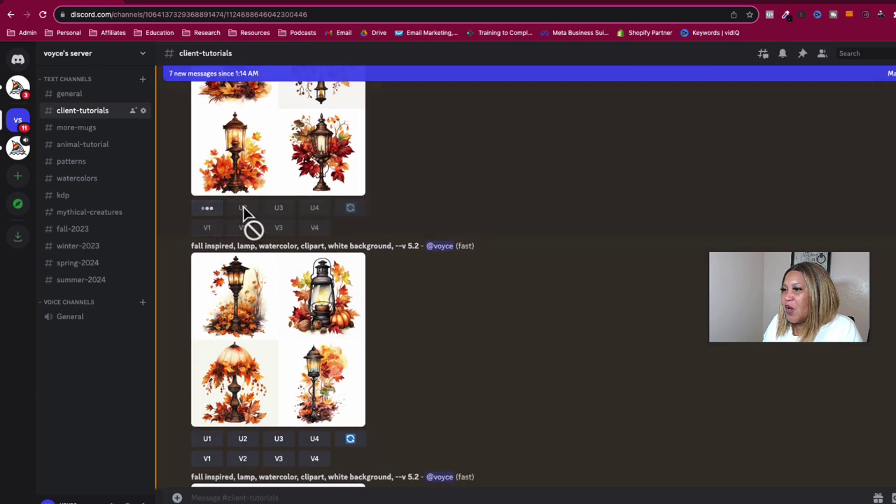
pyautogui.click(243, 210)
pyautogui.click(279, 210)
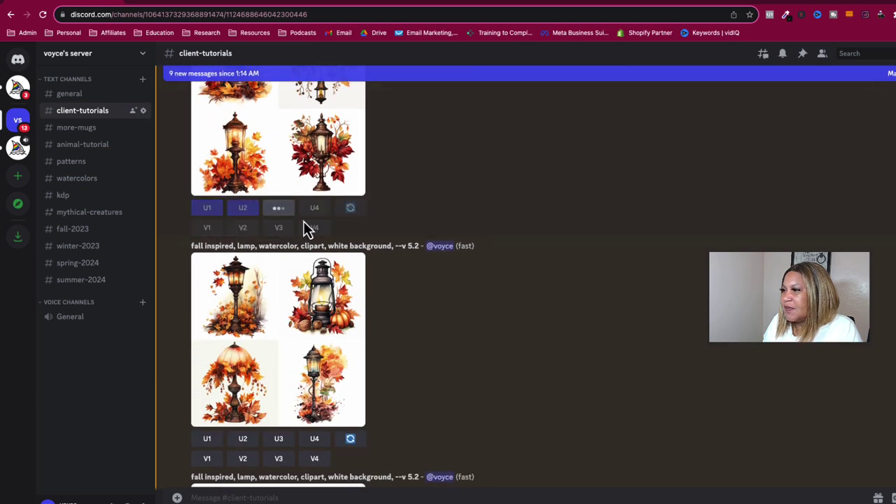
pyautogui.click(314, 209)
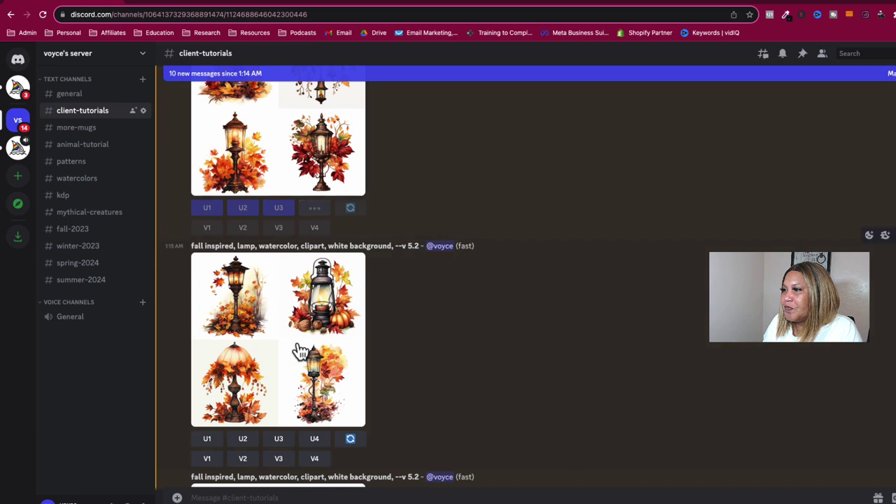
# - Upscale all four images of the next two grids, including the table-lamp grid
pyautogui.scroll(-2, 297, 348)
pyautogui.click(209, 346)
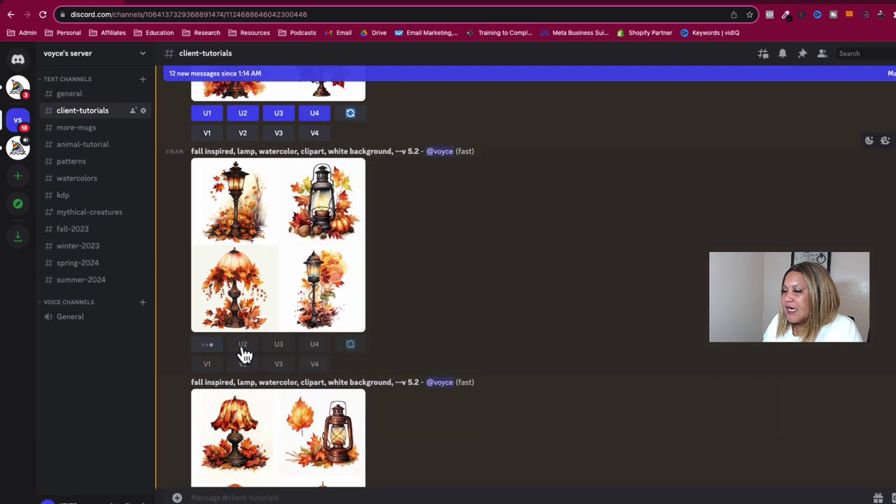
pyautogui.click(243, 346)
pyautogui.click(279, 346)
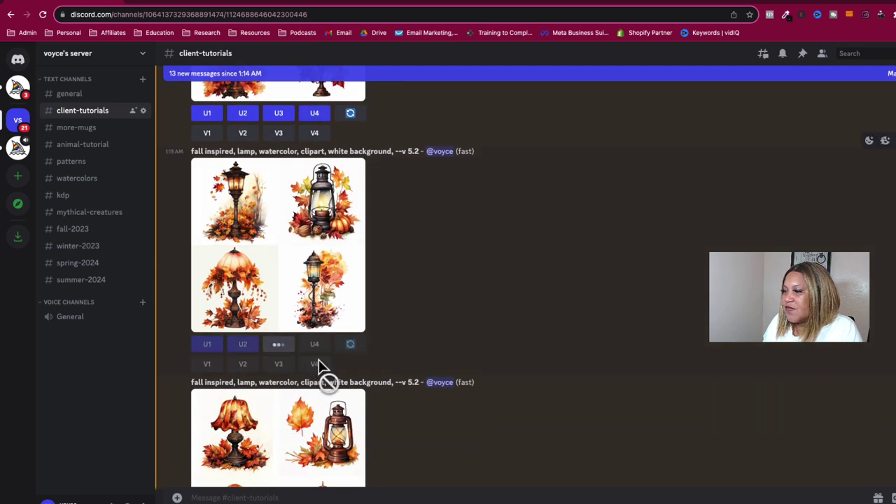
pyautogui.click(314, 346)
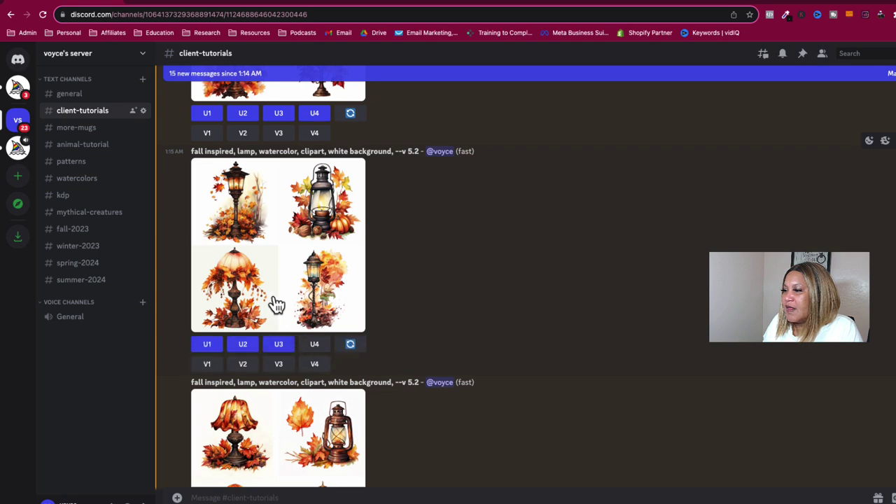
pyautogui.scroll(-3, 296, 392)
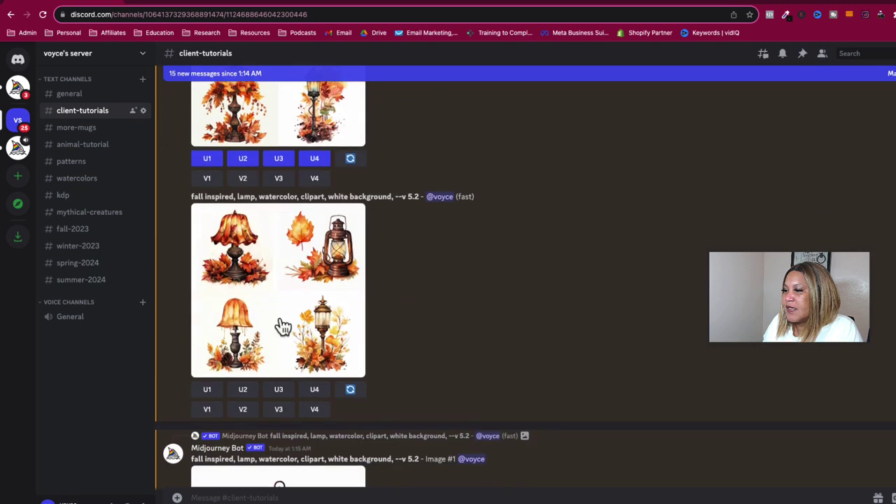
pyautogui.click(207, 390)
pyautogui.click(243, 390)
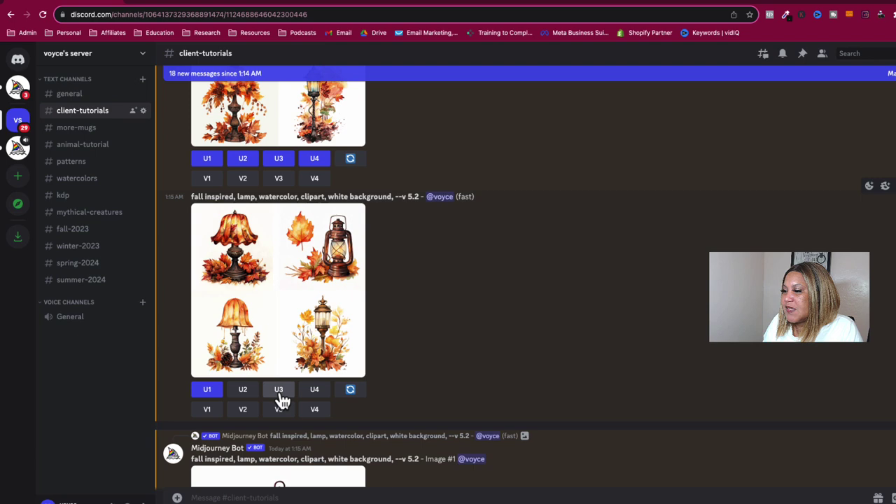
pyautogui.click(279, 389)
pyautogui.click(314, 396)
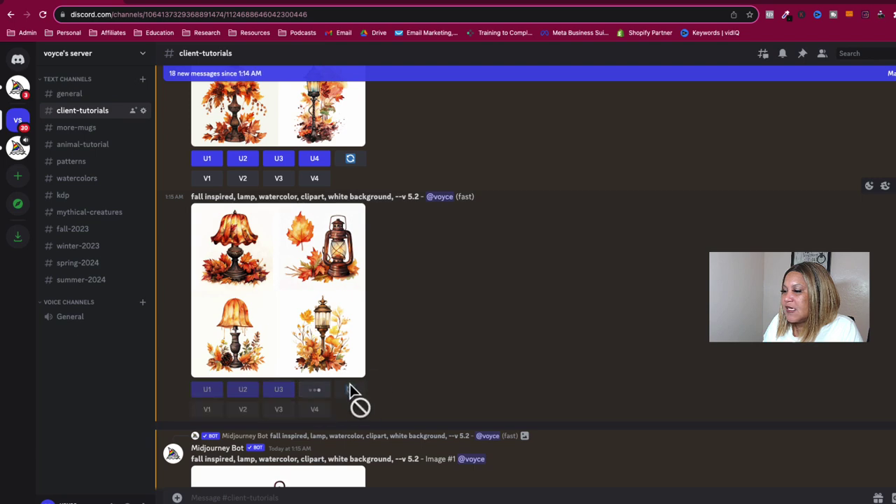
# - Open the Image #1 orange leaf-shaded lamp upscale full size in a browser tab
pyautogui.scroll(-5, 353, 395)
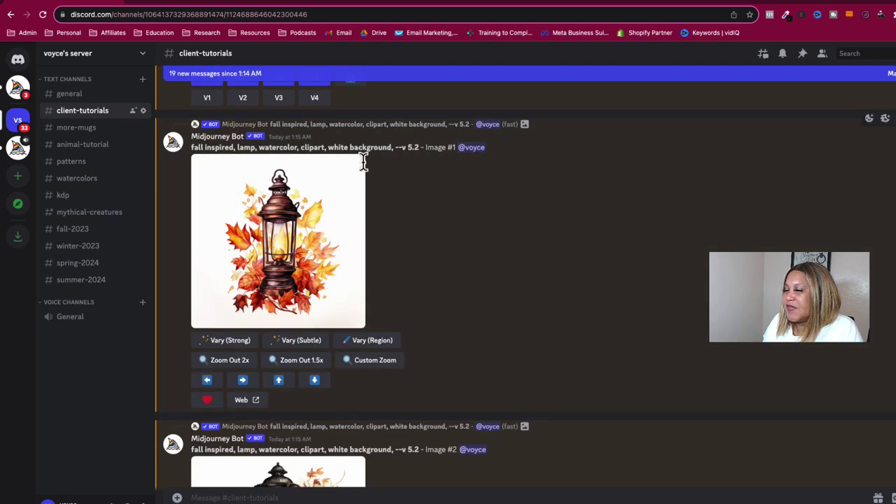
pyautogui.scroll(-13, 314, 395)
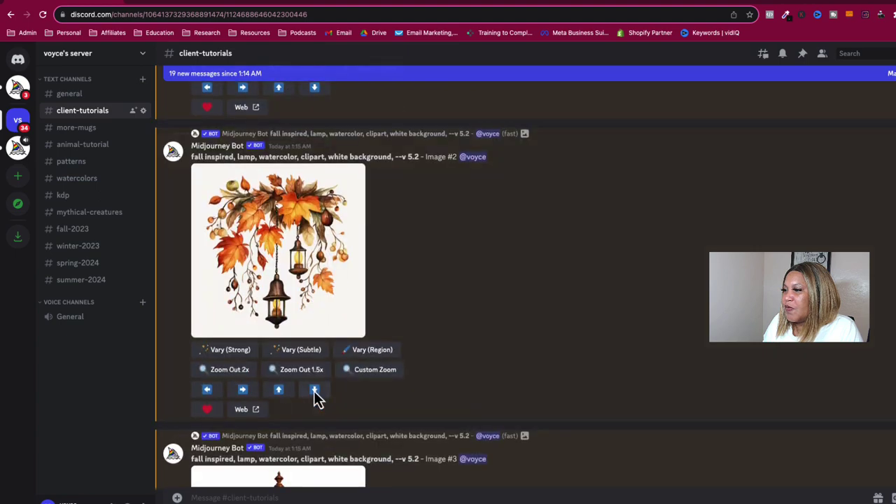
pyautogui.scroll(12, 313, 397)
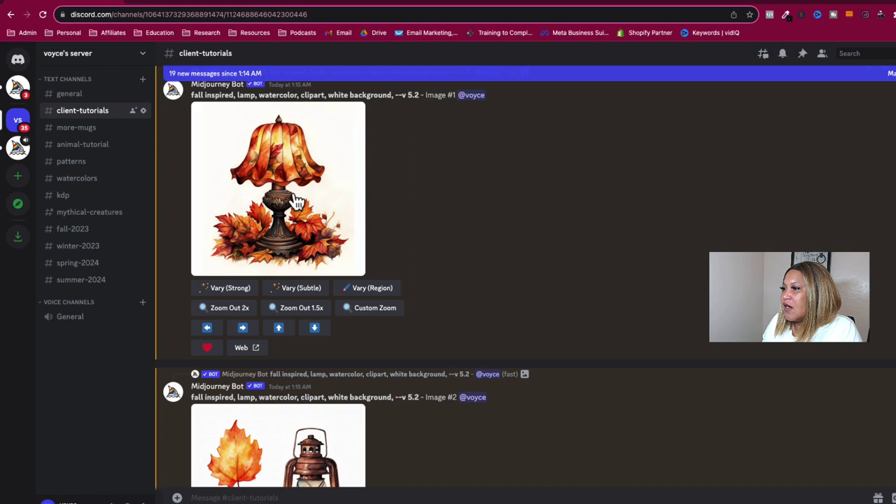
pyautogui.click(297, 202)
pyautogui.click(345, 445)
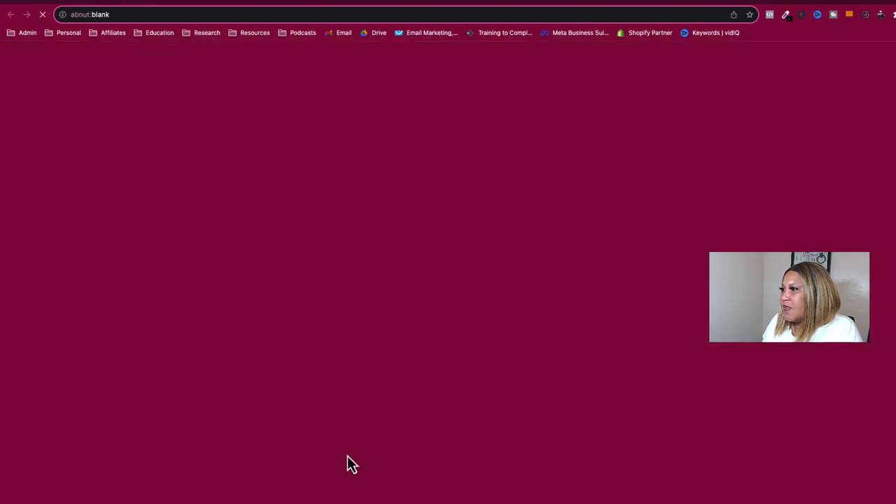
# - Save the full-size orange lamp image to Pictures as 'lamp 1'
pyautogui.rightClick(476, 228)
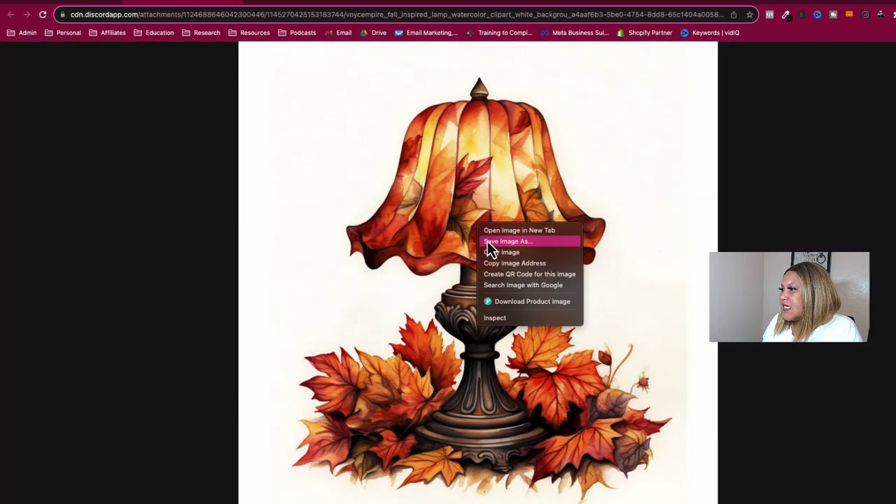
pyautogui.click(487, 241)
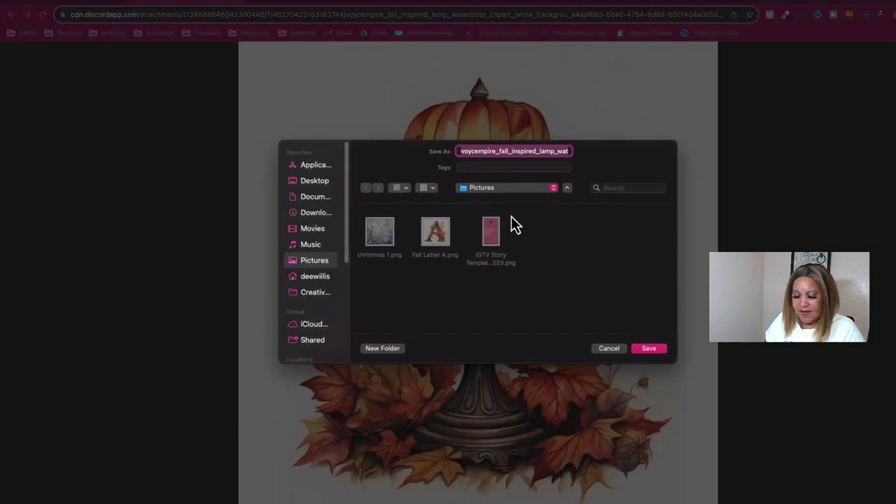
pyautogui.write('lamp 1')
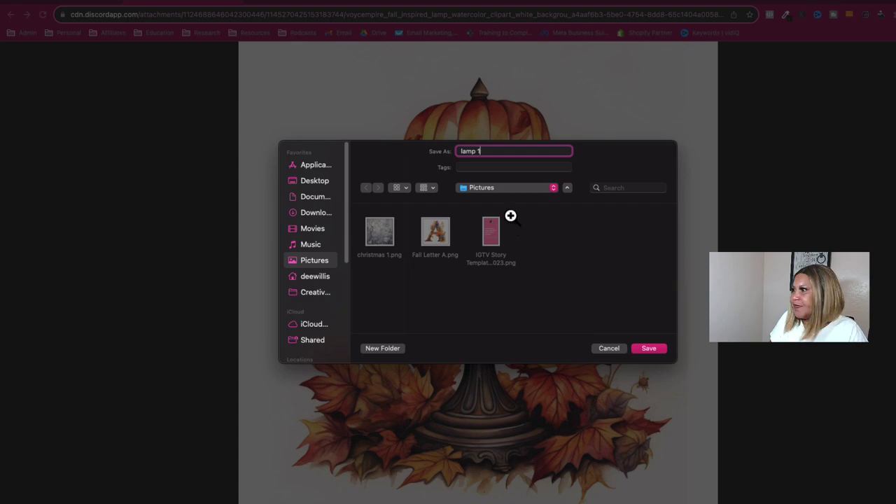
pyautogui.press('Return')
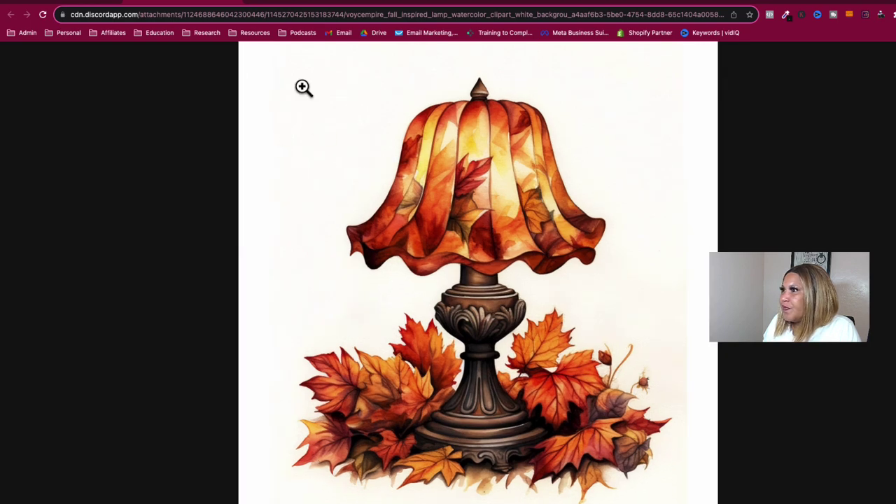
# - Back in Discord, open the berry-trimmed Image #3 lamp upscale full size in the browser
pyautogui.click(235, 7)
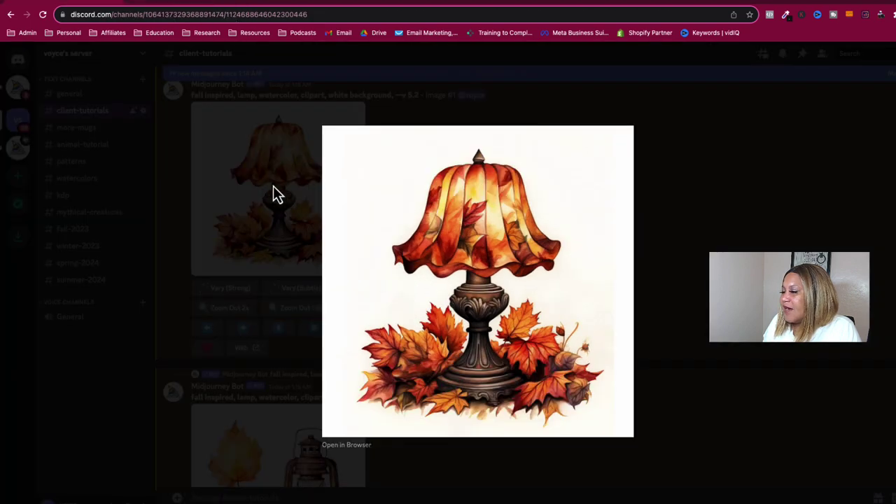
pyautogui.click(682, 273)
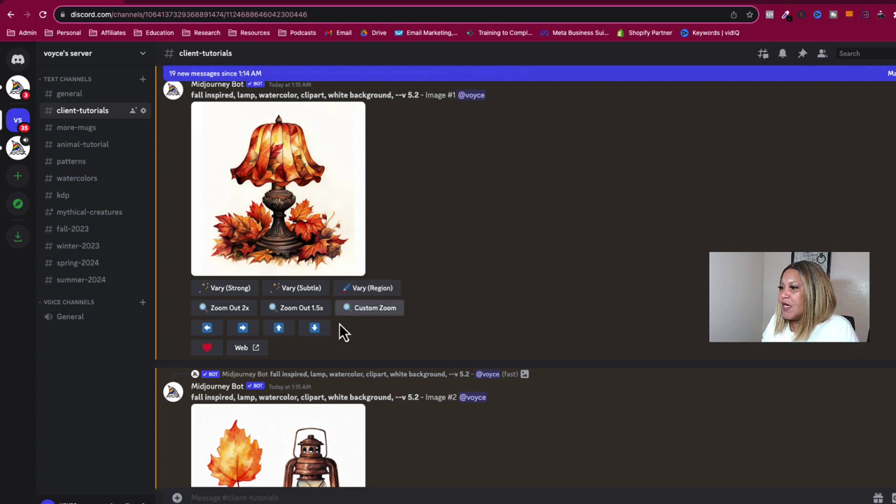
pyautogui.scroll(-5, 341, 329)
pyautogui.scroll(-10, 336, 353)
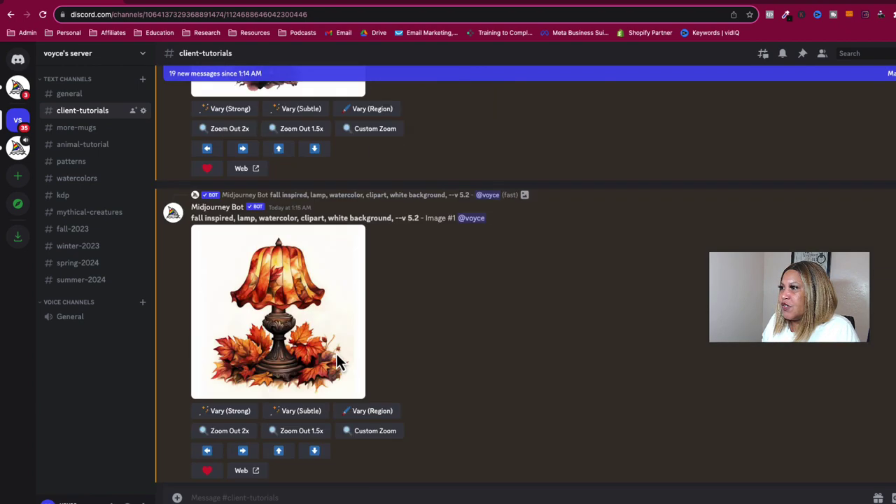
pyautogui.scroll(10, 313, 352)
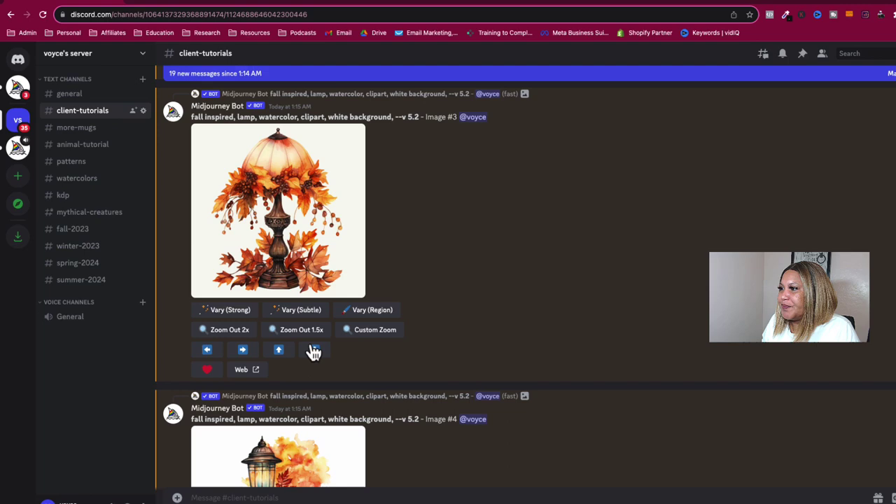
pyautogui.click(319, 232)
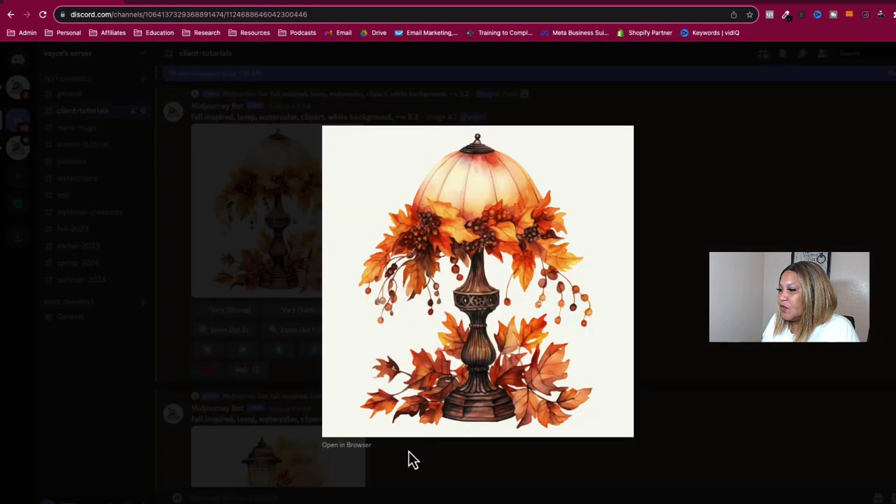
pyautogui.click(357, 448)
# - Save the berry-trimmed lamp as lamp 2.png in Pictures, then close Discord's image preview
pyautogui.rightClick(456, 223)
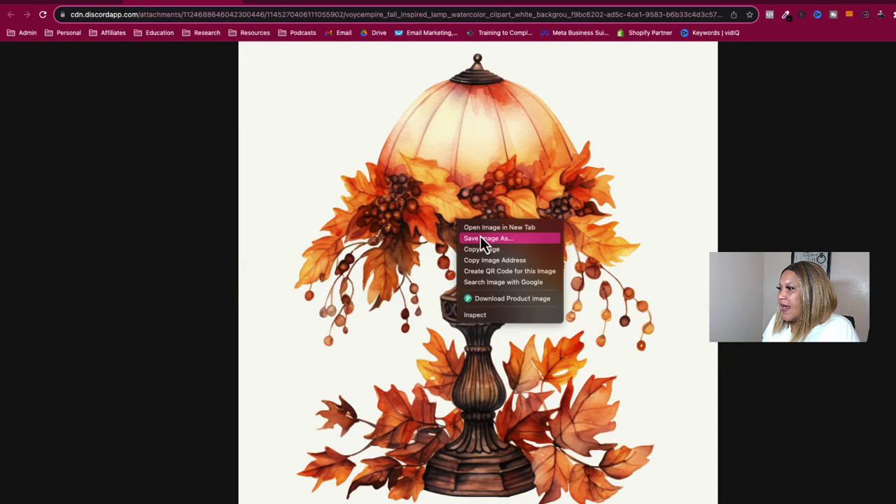
pyautogui.click(480, 237)
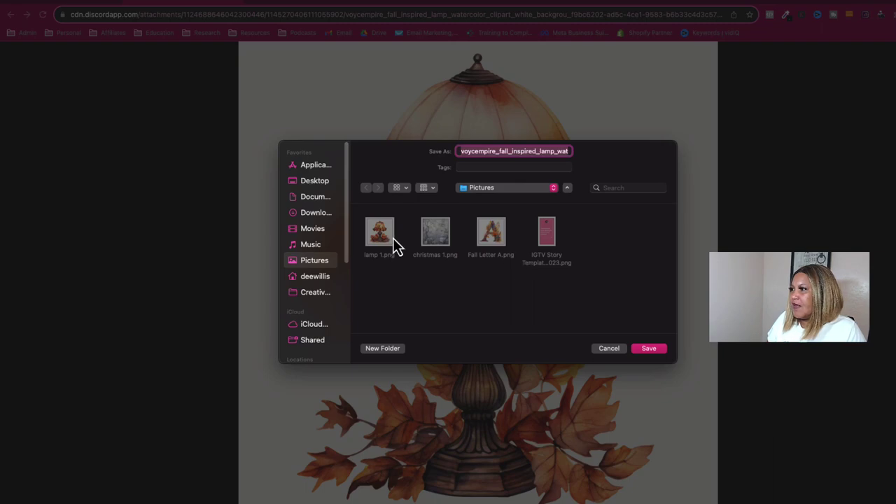
pyautogui.click(390, 238)
pyautogui.click(478, 152)
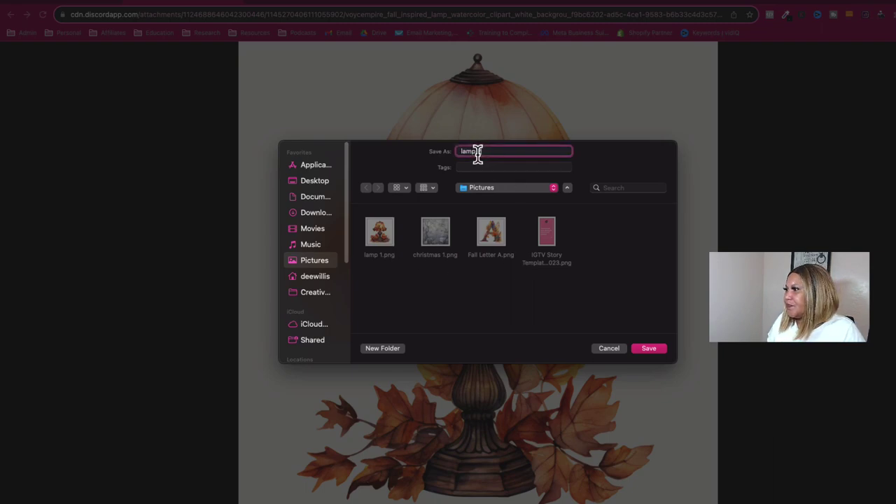
pyautogui.press('Return')
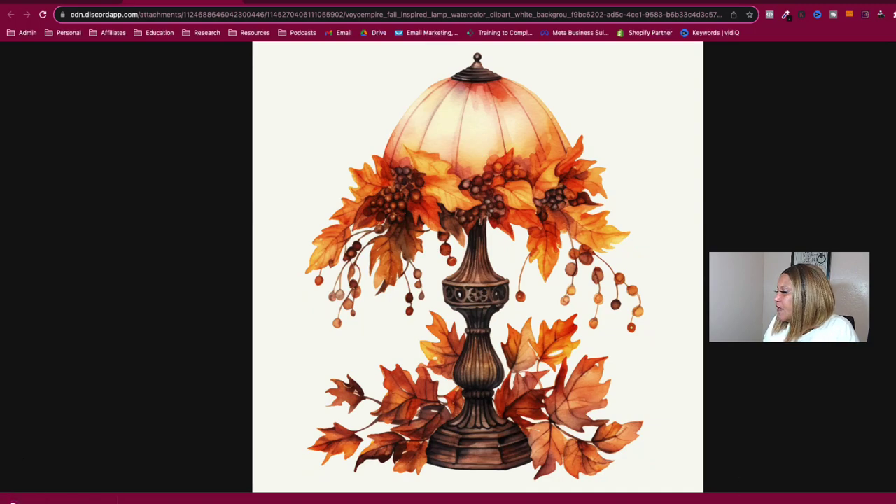
pyautogui.click(588, 125)
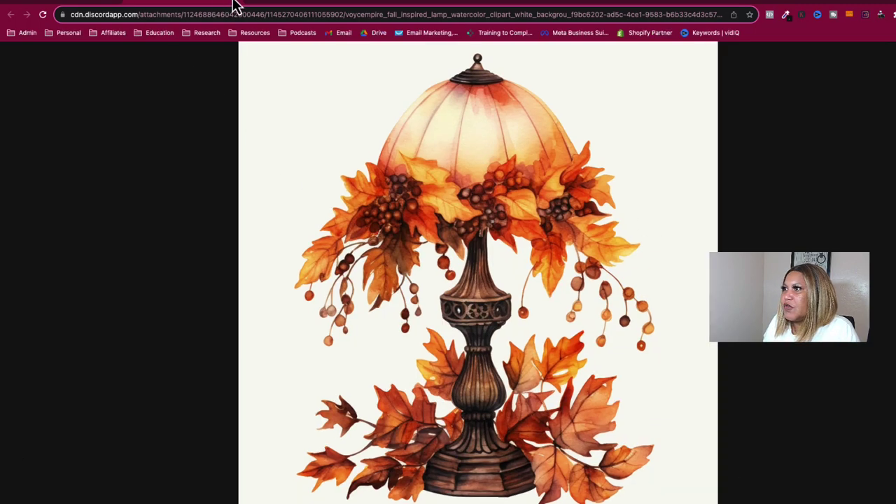
pyautogui.click(235, 5)
pyautogui.click(700, 270)
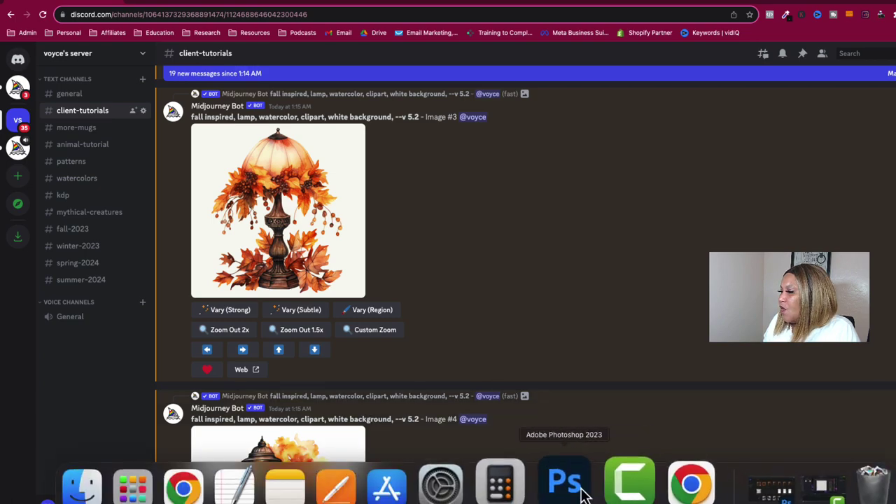
# - Create a transparent 1500 × 1500 px, 300 ppi document from the 5x5 ClipArt preset
pyautogui.click(563, 480)
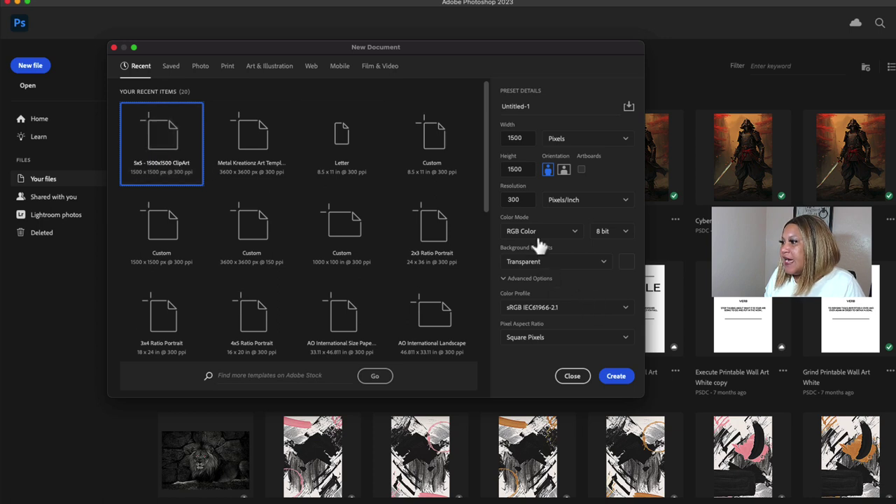
pyautogui.click(617, 378)
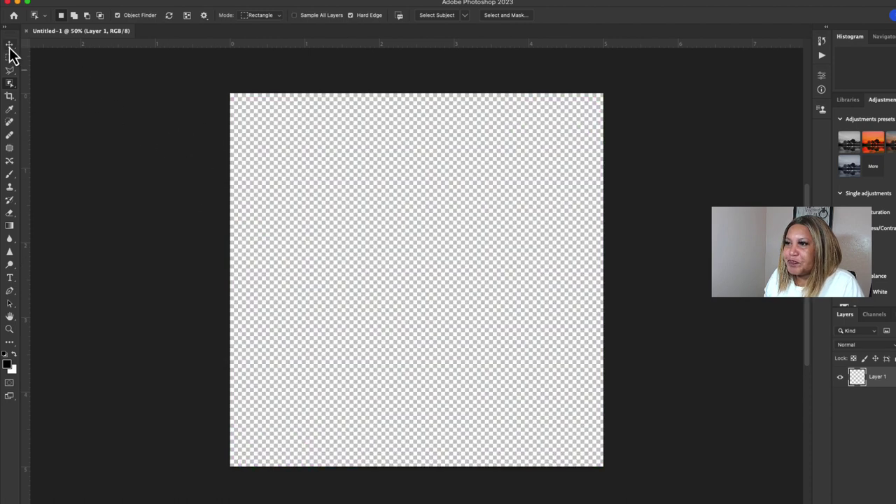
# - Place lamp 1.png and lamp 2.png as layers, hide lamp 2 and select lamp 1
pyautogui.click(9, 46)
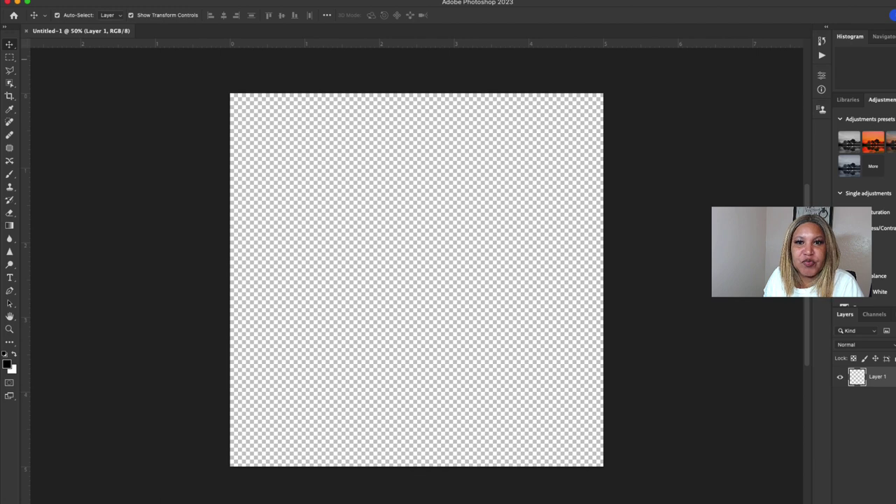
pyautogui.press('super+o')
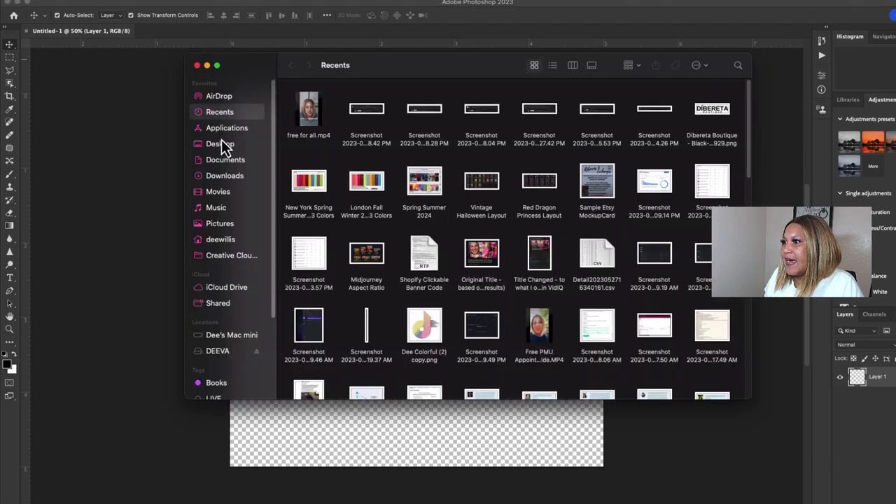
pyautogui.click(220, 224)
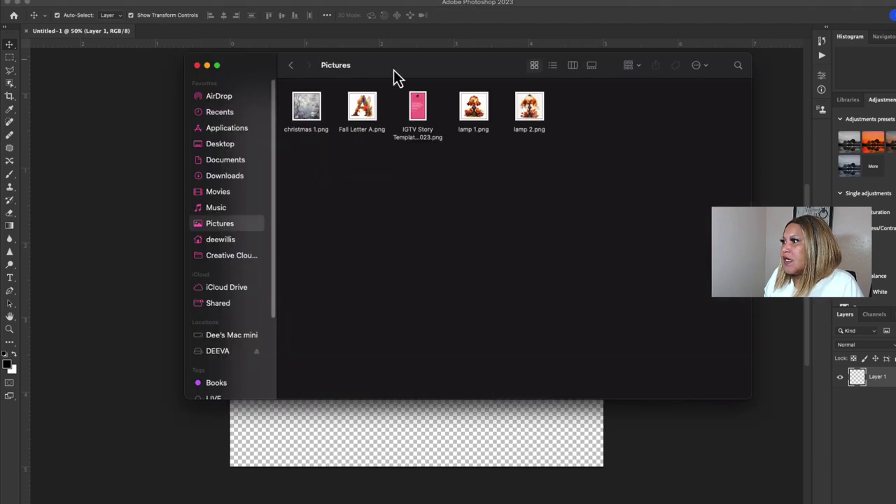
pyautogui.moveTo(394, 70); pyautogui.dragTo(260, 109)
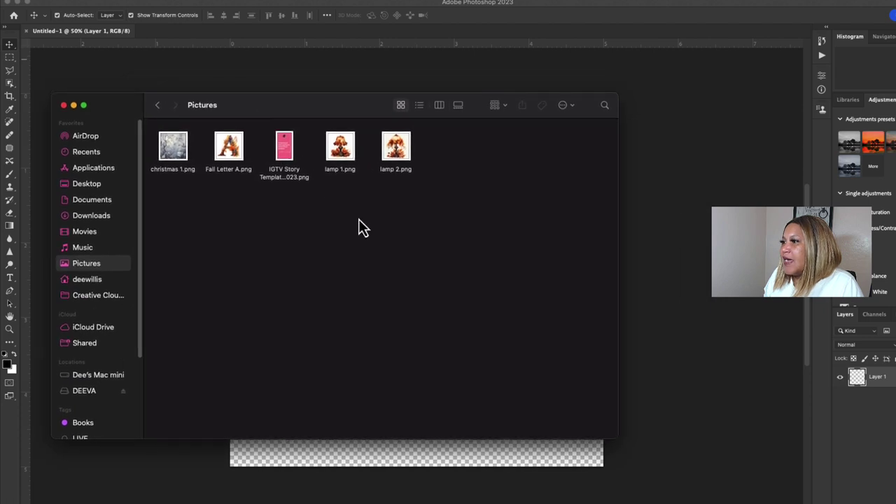
pyautogui.moveTo(332, 218); pyautogui.dragTo(378, 350)
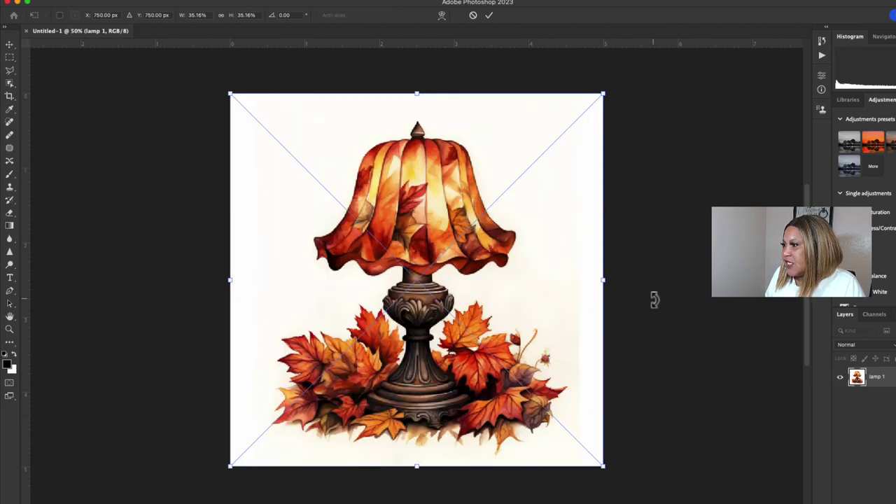
pyautogui.press('Return')
pyautogui.press('Return')
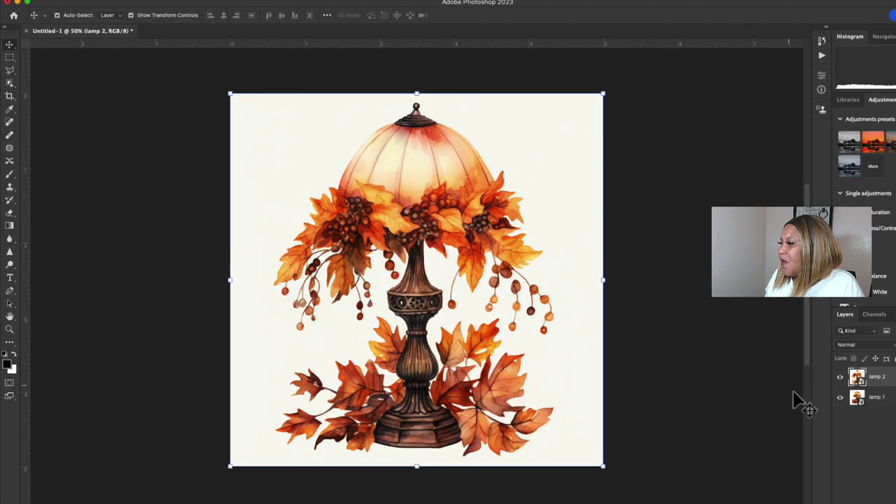
pyautogui.click(840, 376)
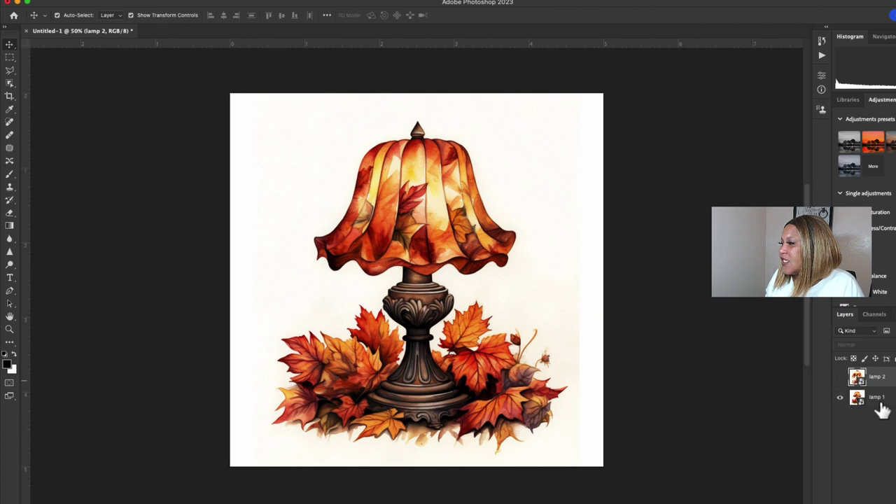
pyautogui.click(879, 403)
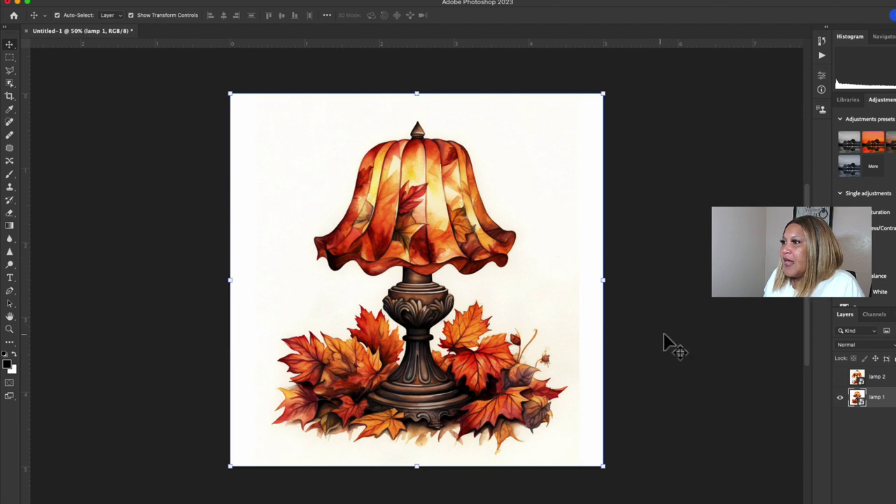
# - Switch to the Object Selection tool and open Select and Mask on lamp 1's subject
pyautogui.click(9, 82)
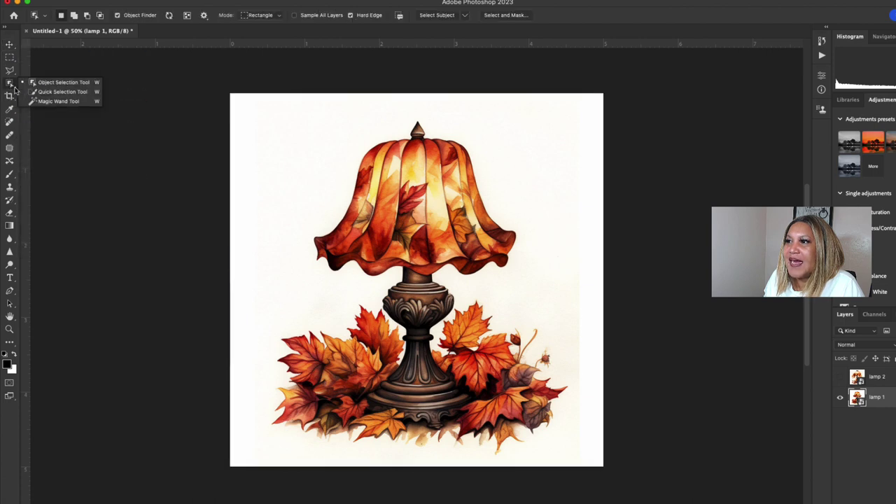
pyautogui.click(47, 94)
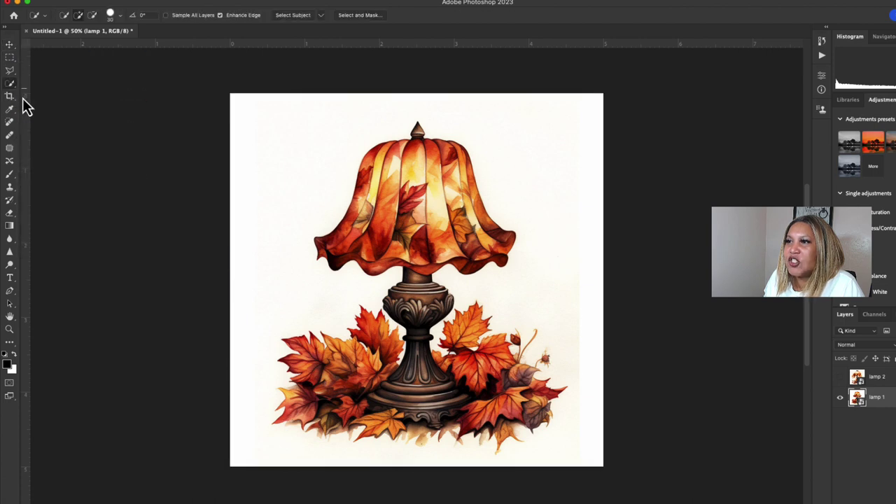
pyautogui.rightClick(14, 89)
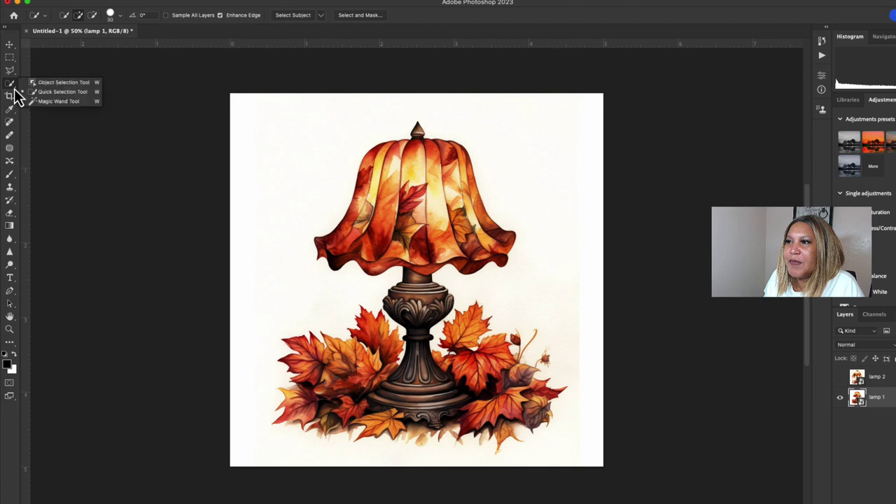
pyautogui.click(52, 83)
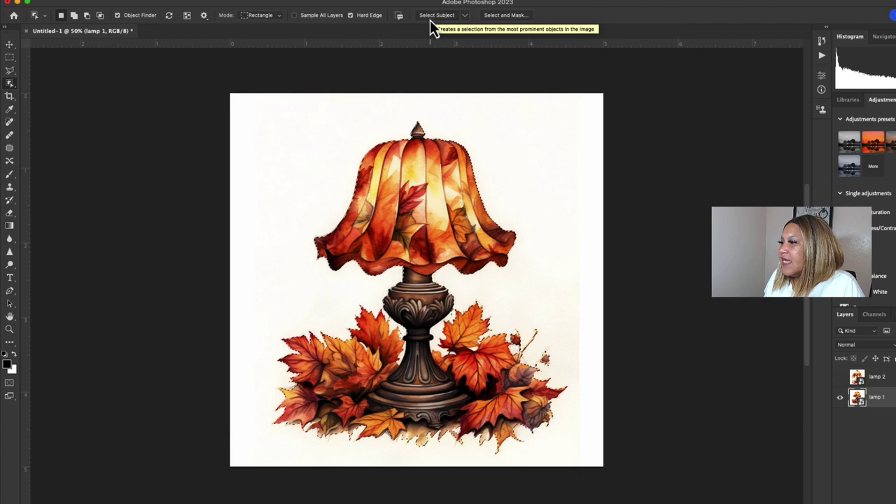
pyautogui.click(502, 17)
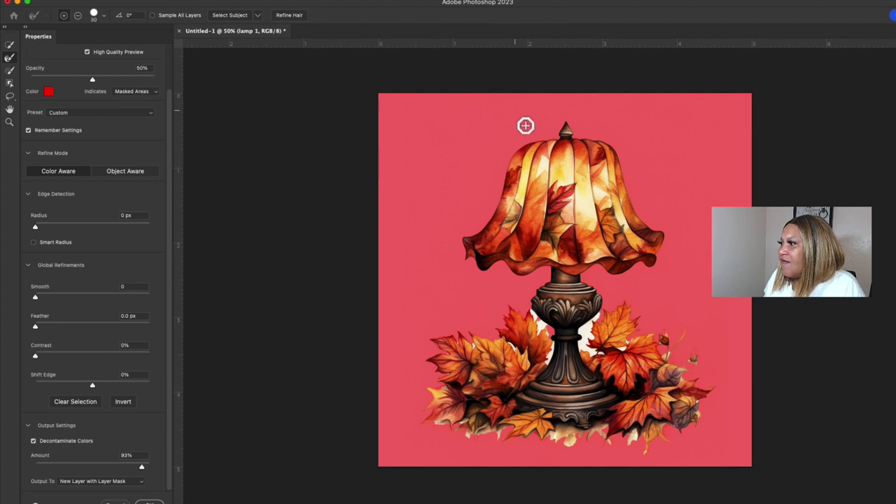
# - Pick the Refine Edge Brush, turn off Decontaminate Colors, and zoom in on the lamp base
pyautogui.click(13, 65)
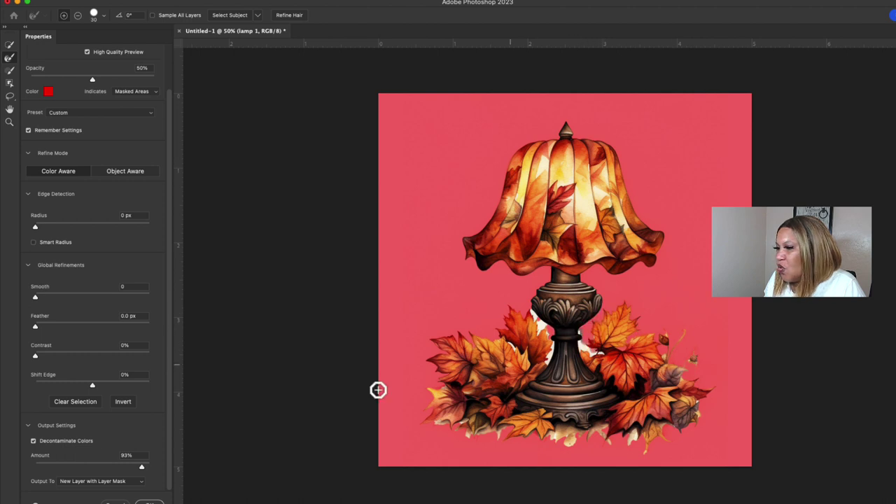
pyautogui.click(33, 441)
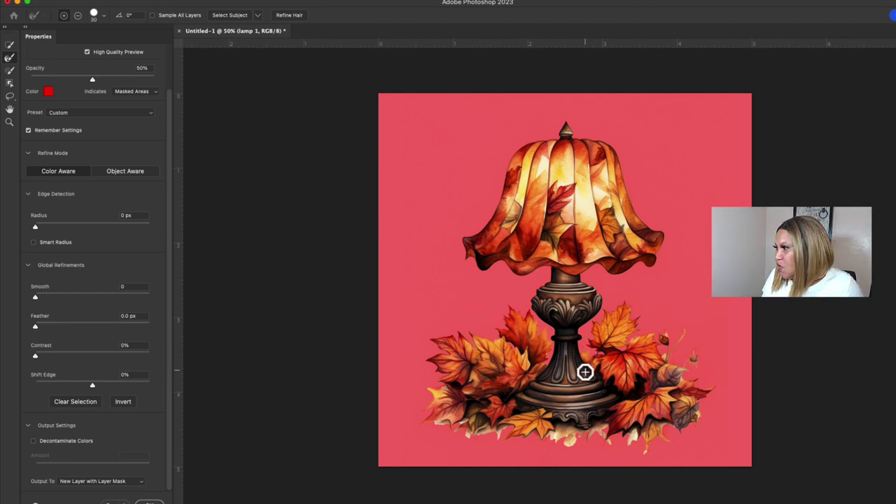
pyautogui.scroll(2, 584, 371)
pyautogui.scroll(1, 586, 375)
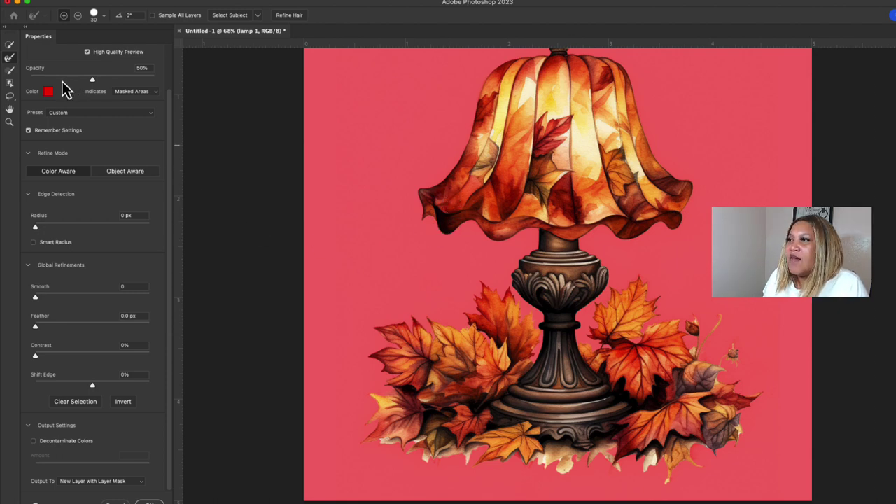
# - Compare edges with and without Decontaminate Colors, leaving it switched on
pyautogui.click(10, 70)
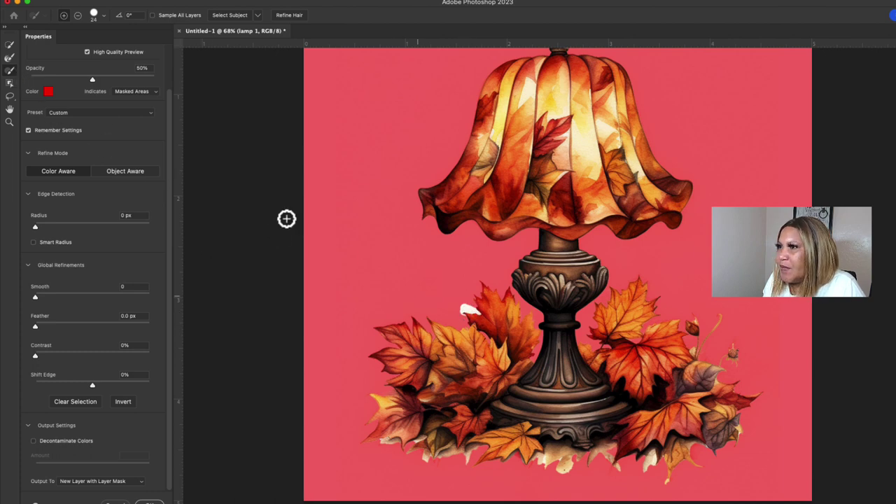
pyautogui.click(10, 57)
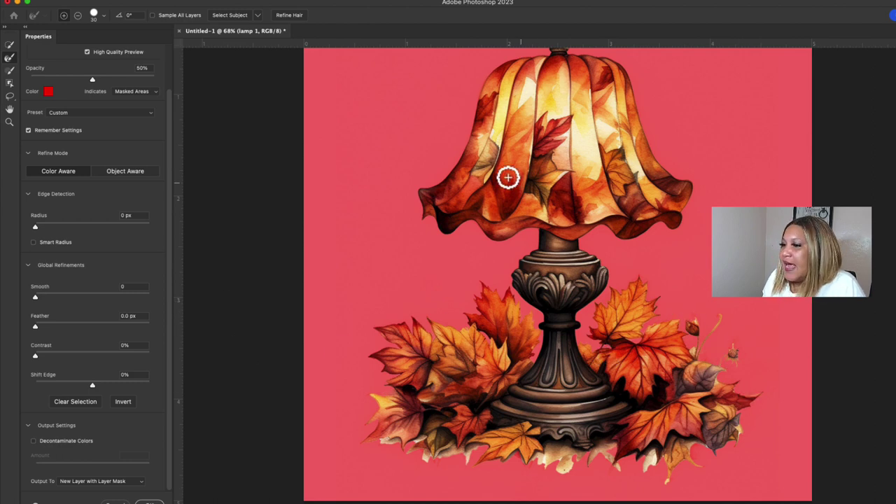
pyautogui.click(33, 442)
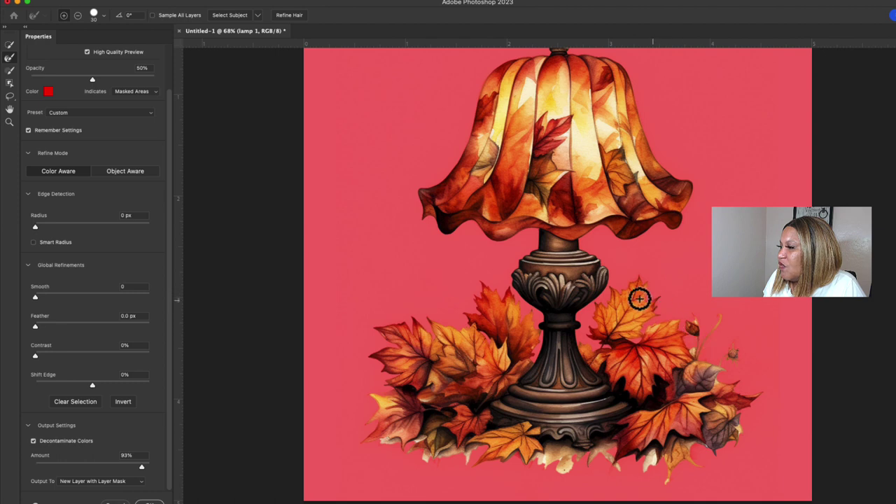
pyautogui.click(33, 444)
pyautogui.click(33, 443)
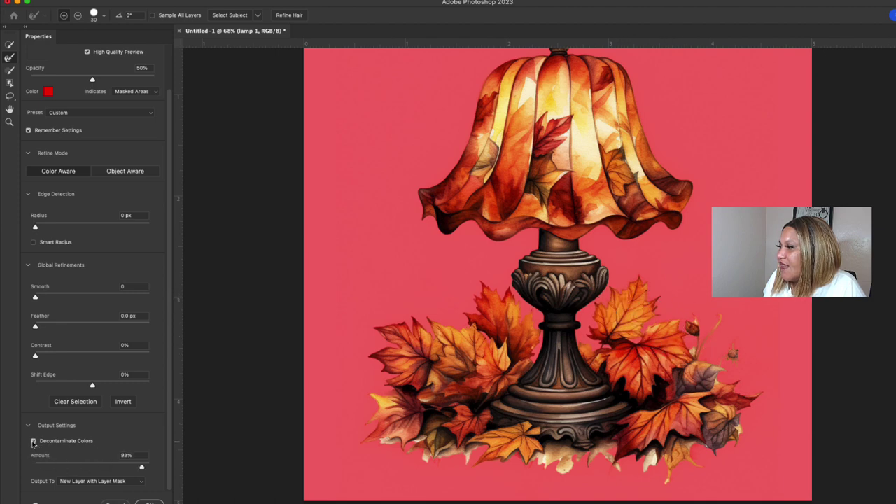
pyautogui.click(33, 442)
pyautogui.click(33, 441)
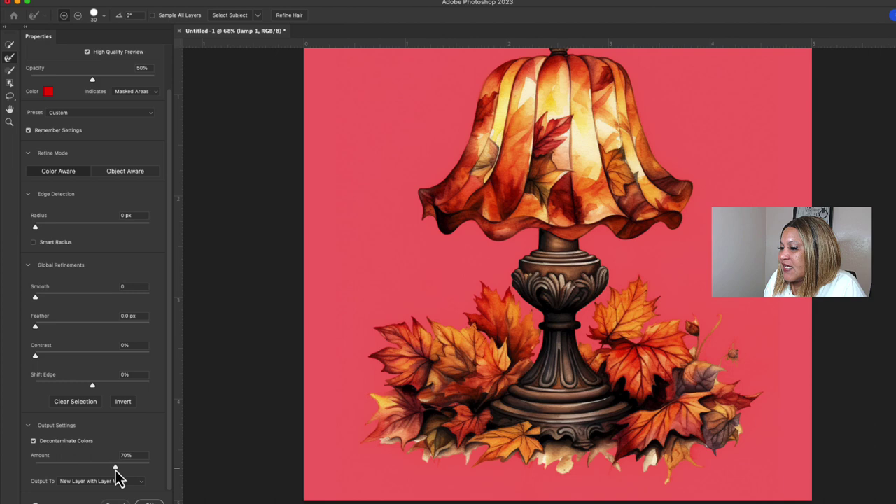
# - Set decontamination Amount to 69% and keep output as New Layer with Layer Mask
pyautogui.moveTo(116, 468)
pyautogui.mouseDown()
pyautogui.moveTo(159, 469)
pyautogui.moveTo(24, 470)
pyautogui.moveTo(123, 478)
pyautogui.mouseUp()
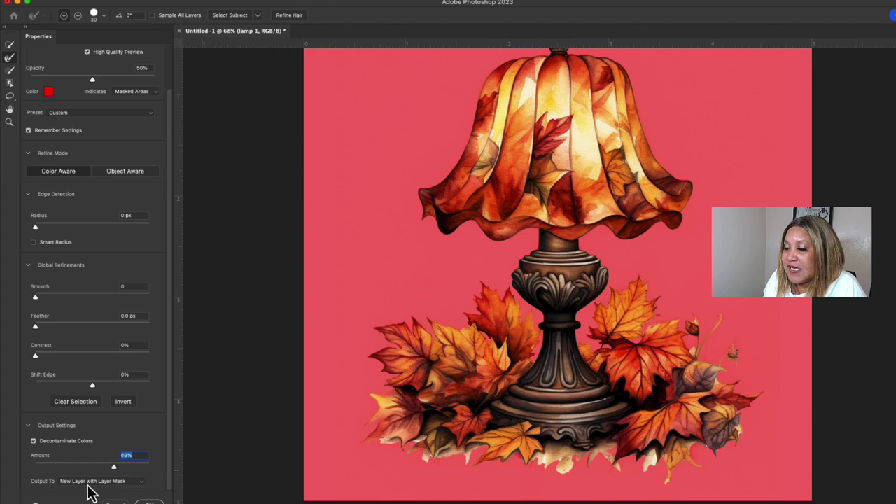
pyautogui.click(91, 482)
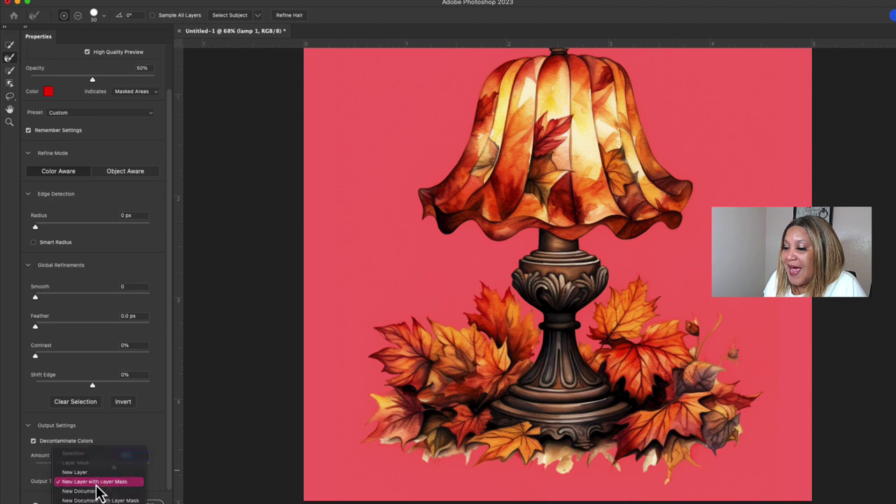
pyautogui.click(95, 481)
# - Apply the refinement and export the lamp 1 copy layer as a 1500 px PNG
pyautogui.press('Return')
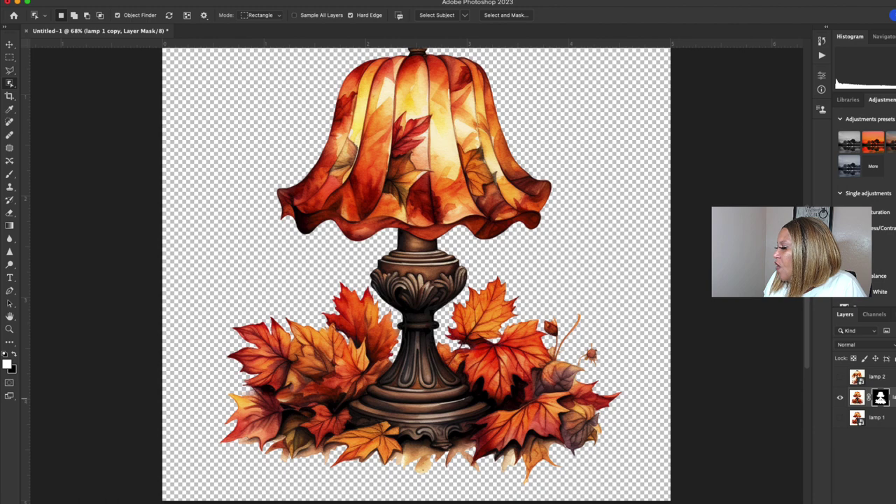
pyautogui.rightClick(891, 397)
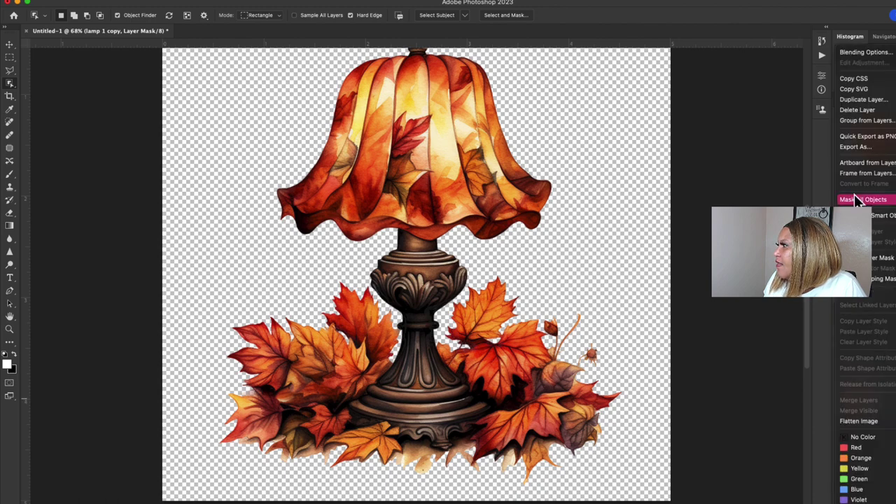
pyautogui.click(855, 147)
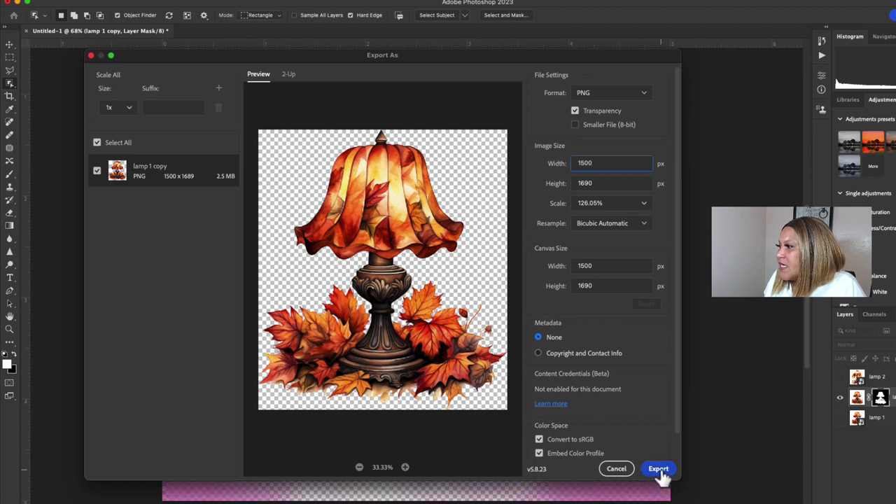
pyautogui.click(658, 469)
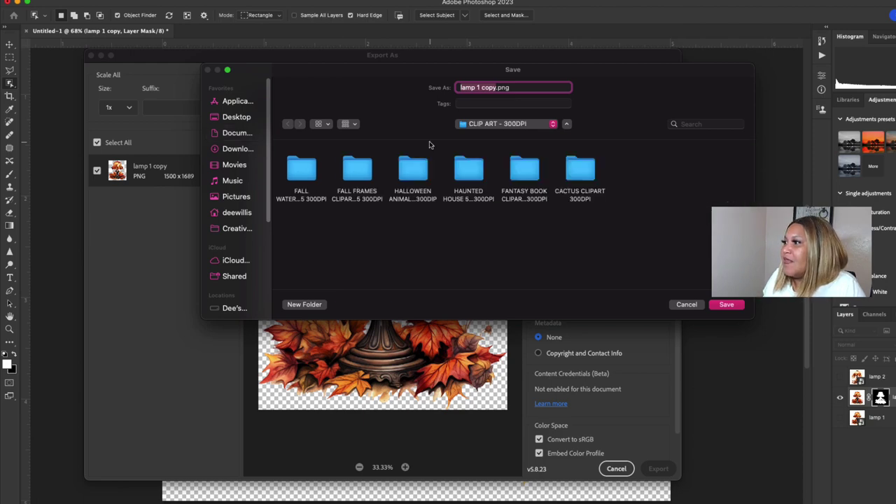
# - Save it as lamp 1.png in a new 'FALL WATERCOLOR LAMPS CLIPART 5X5 300DPI' folder
pyautogui.click(457, 256)
pyautogui.click(305, 304)
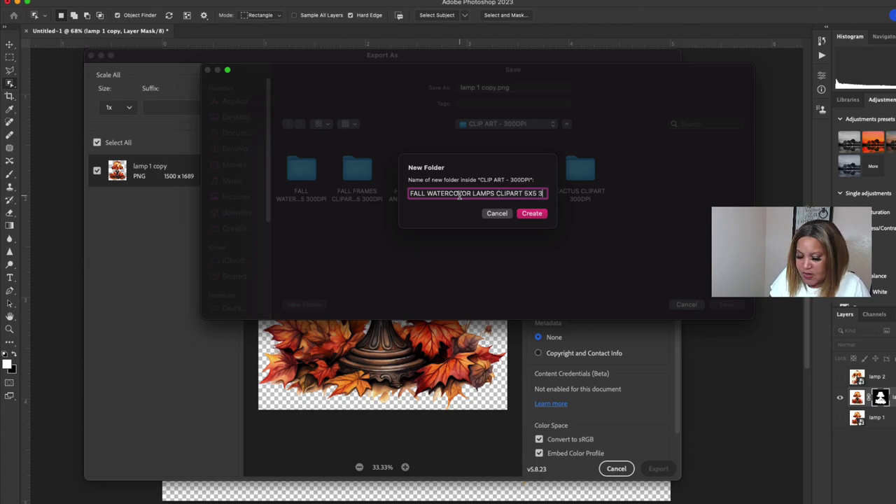
pyautogui.write('00DPI')
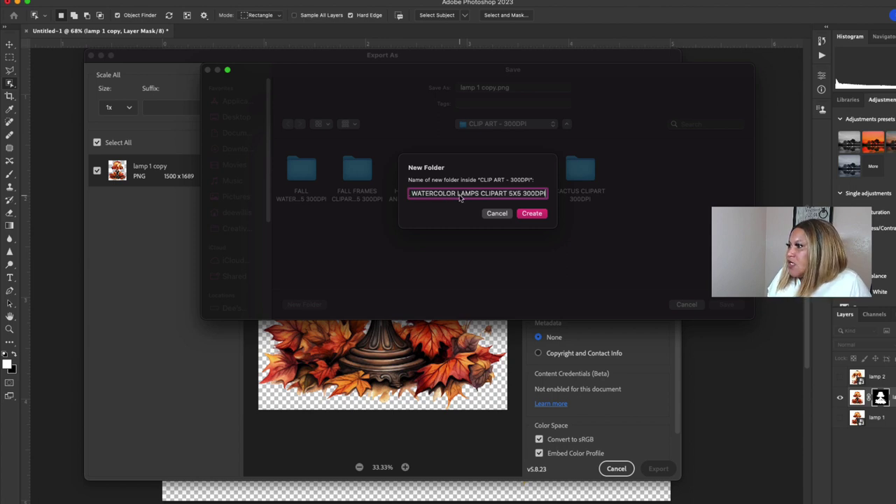
pyautogui.press('Return')
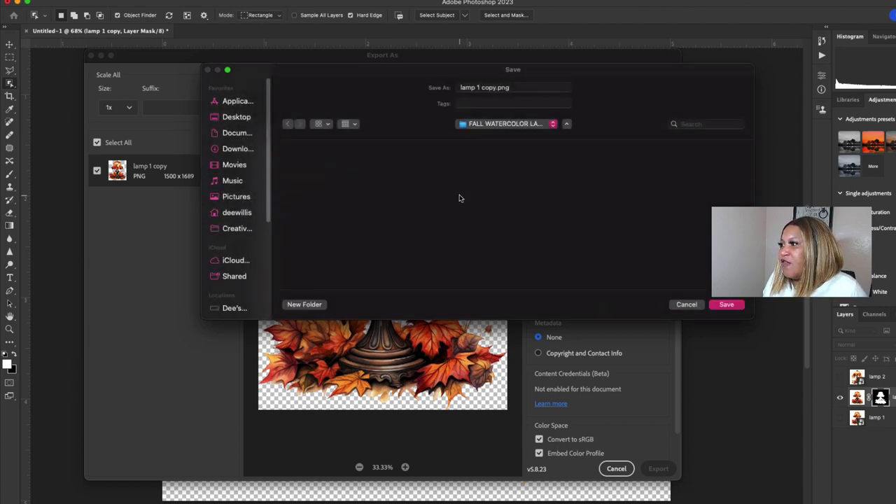
pyautogui.click(496, 90)
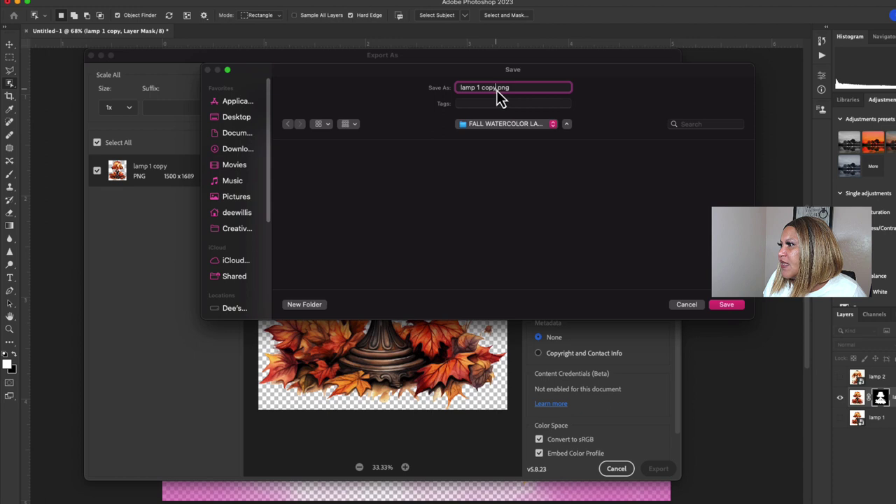
pyautogui.hotkey('shift', 'Left')
pyautogui.press('BackSpace')
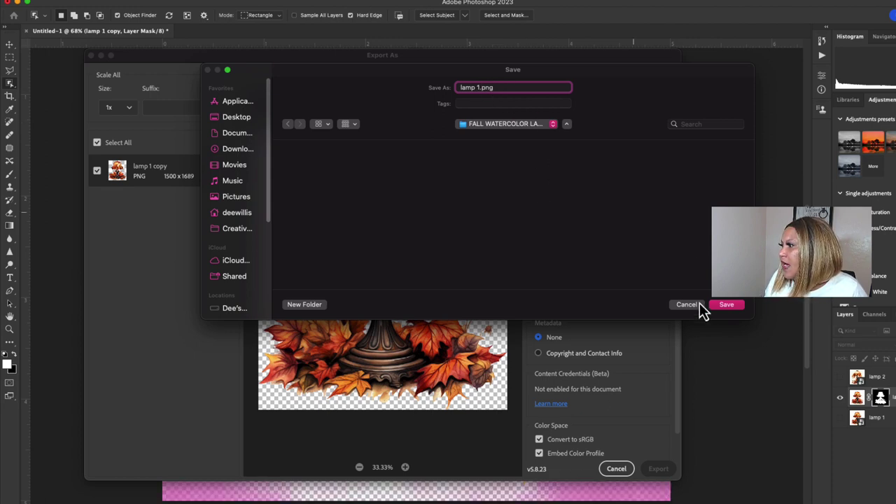
pyautogui.click(725, 305)
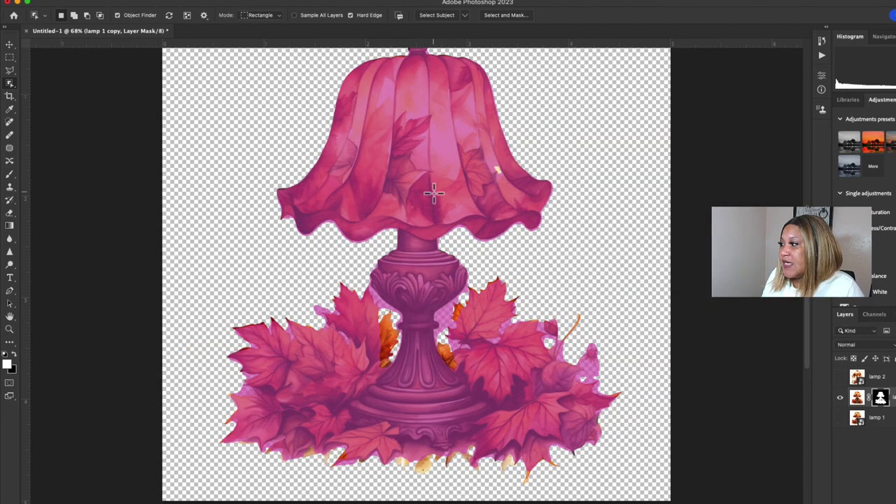
# - Hide the lamp 1 copy layer, show only the lamp 2 berry lamp, and make it active
pyautogui.click(840, 397)
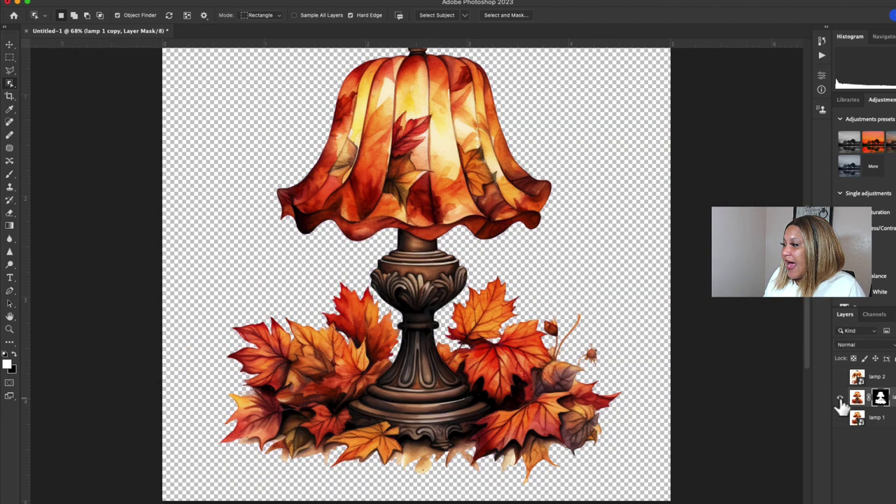
pyautogui.click(840, 400)
pyautogui.click(841, 400)
pyautogui.click(840, 400)
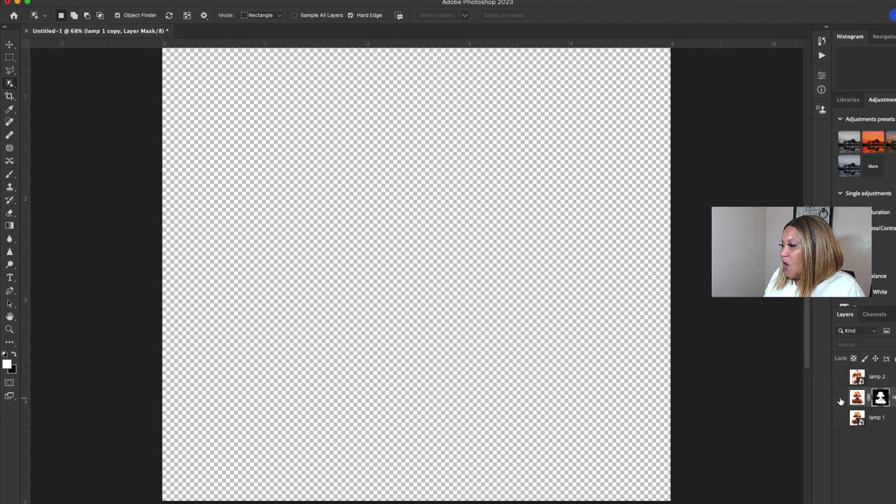
pyautogui.click(841, 400)
pyautogui.click(841, 401)
pyautogui.click(840, 377)
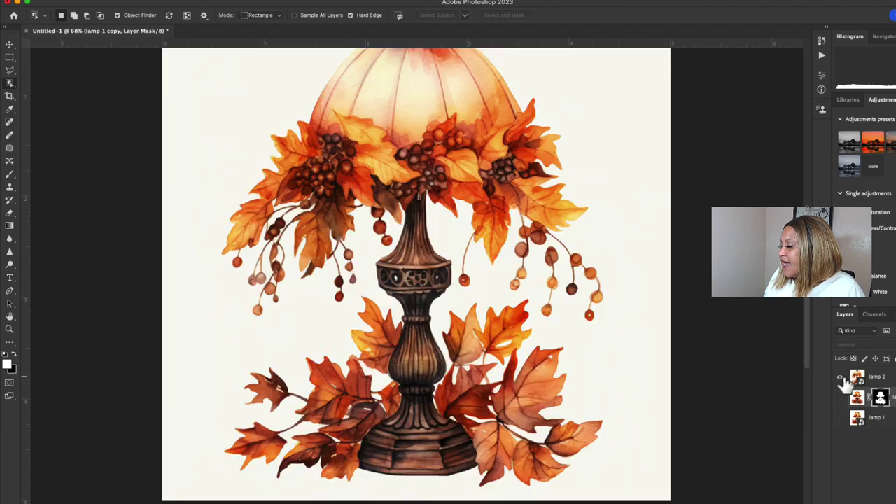
pyautogui.click(887, 377)
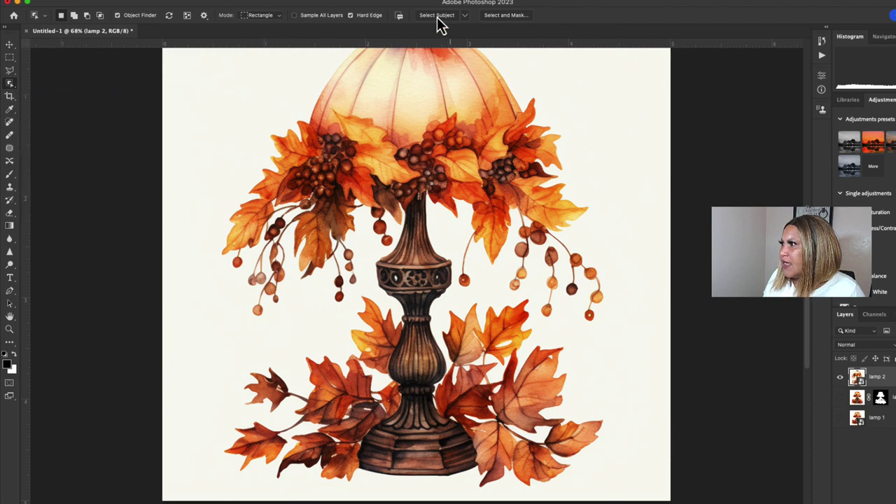
# - Open Select and Mask on the berry lamp selection and adjust the zoom
pyautogui.click(502, 18)
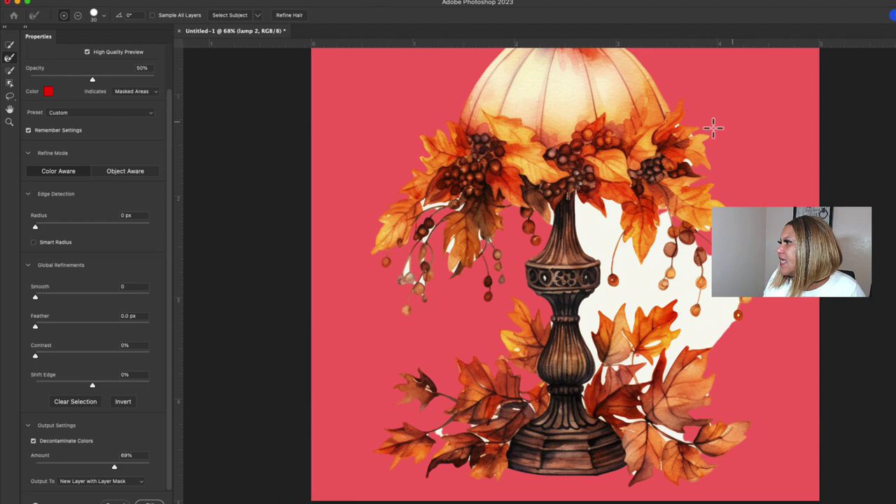
pyautogui.scroll(2, 737, 183)
pyautogui.scroll(-4, 632, 245)
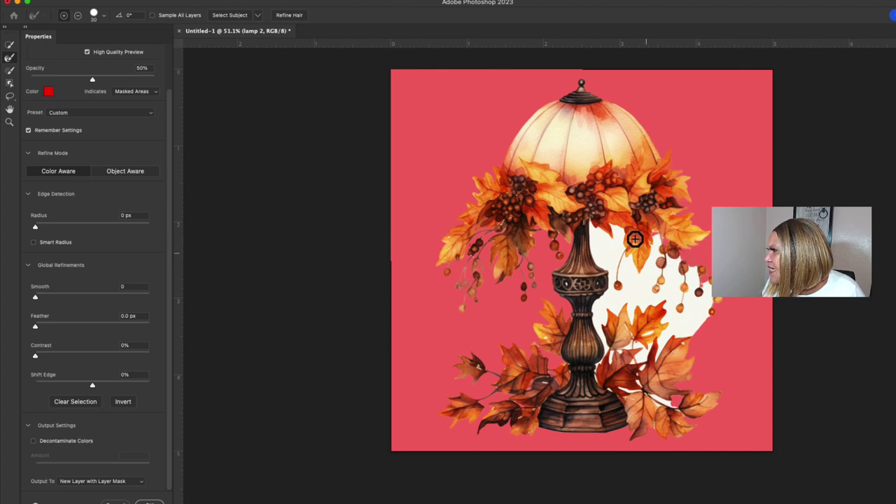
# - Brush along the right side of the lamp stem to shrink the cream background gap
pyautogui.moveTo(620, 232)
pyautogui.mouseDown()
pyautogui.moveTo(591, 224)
pyautogui.moveTo(595, 262)
pyautogui.moveTo(608, 275)
pyautogui.moveTo(595, 237)
pyautogui.moveTo(602, 260)
pyautogui.moveTo(598, 237)
pyautogui.moveTo(614, 243)
pyautogui.moveTo(606, 256)
pyautogui.moveTo(614, 271)
pyautogui.moveTo(623, 248)
pyautogui.moveTo(595, 316)
pyautogui.moveTo(597, 378)
pyautogui.moveTo(603, 301)
pyautogui.moveTo(604, 320)
pyautogui.moveTo(605, 306)
pyautogui.moveTo(618, 314)
pyautogui.moveTo(626, 303)
pyautogui.moveTo(631, 324)
pyautogui.moveTo(631, 306)
pyautogui.moveTo(666, 302)
pyautogui.moveTo(658, 352)
pyautogui.moveTo(692, 333)
pyautogui.moveTo(712, 308)
pyautogui.moveTo(694, 266)
pyautogui.moveTo(652, 238)
pyautogui.moveTo(652, 258)
pyautogui.moveTo(631, 261)
pyautogui.moveTo(646, 266)
pyautogui.moveTo(655, 253)
pyautogui.moveTo(690, 266)
pyautogui.moveTo(676, 280)
pyautogui.moveTo(632, 256)
pyautogui.moveTo(642, 286)
pyautogui.moveTo(618, 264)
pyautogui.moveTo(613, 305)
pyautogui.moveTo(626, 271)
pyautogui.moveTo(650, 267)
pyautogui.moveTo(624, 277)
pyautogui.mouseUp()
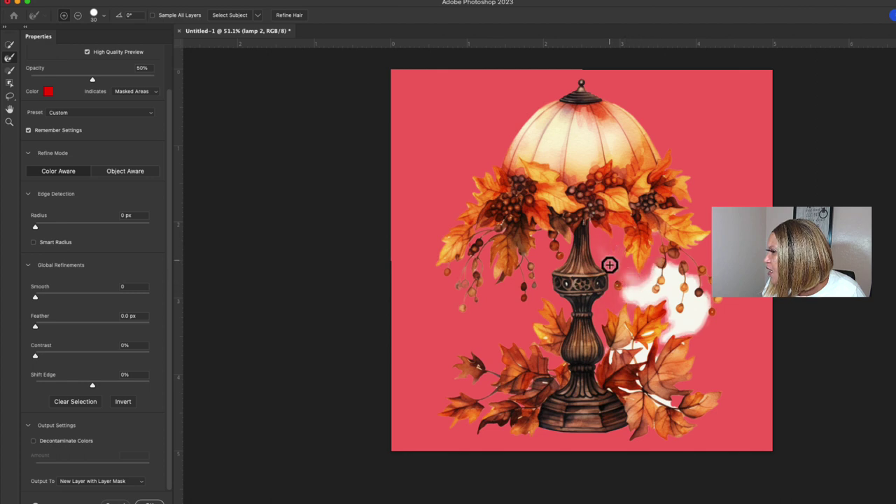
pyautogui.moveTo(600, 248)
pyautogui.mouseDown()
pyautogui.moveTo(628, 295)
pyautogui.moveTo(631, 278)
pyautogui.moveTo(624, 304)
pyautogui.moveTo(643, 287)
pyautogui.moveTo(630, 304)
pyautogui.moveTo(647, 299)
pyautogui.moveTo(652, 268)
pyautogui.moveTo(677, 278)
pyautogui.mouseUp()
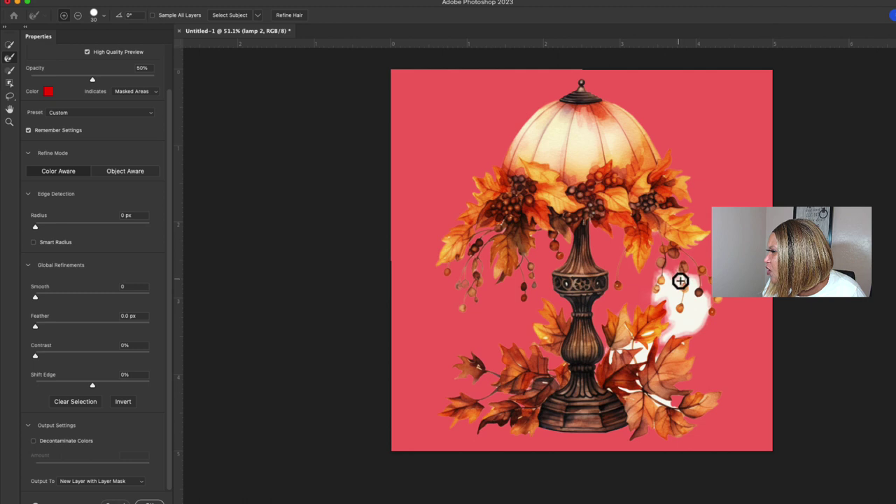
pyautogui.click(105, 17)
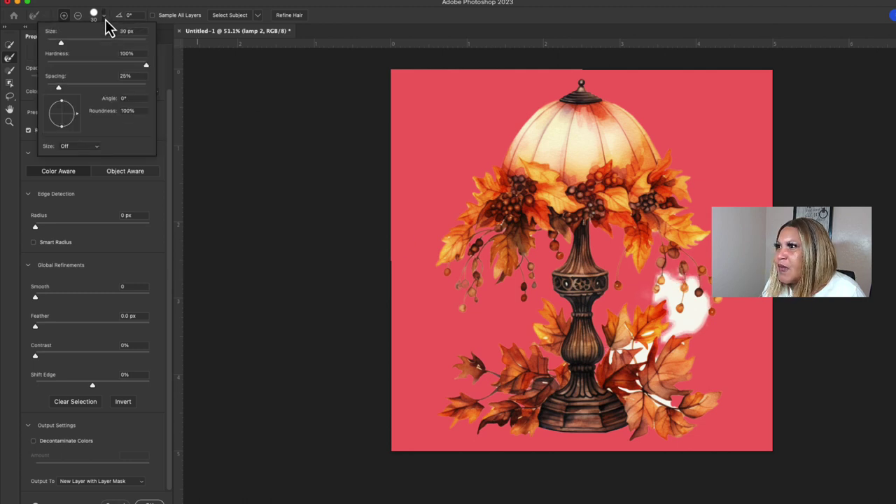
# - Set the refine brush to 34 px and clear the white fringe around the berries and lower right leaves
pyautogui.click(64, 55)
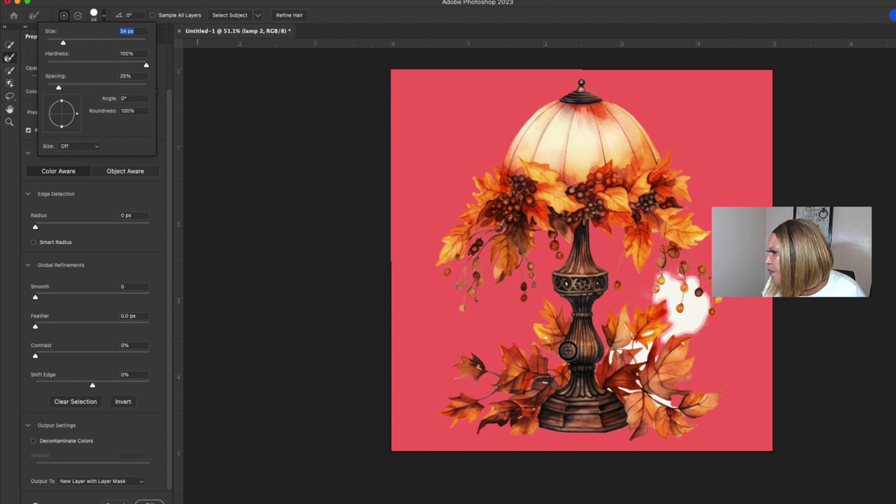
pyautogui.click(663, 298)
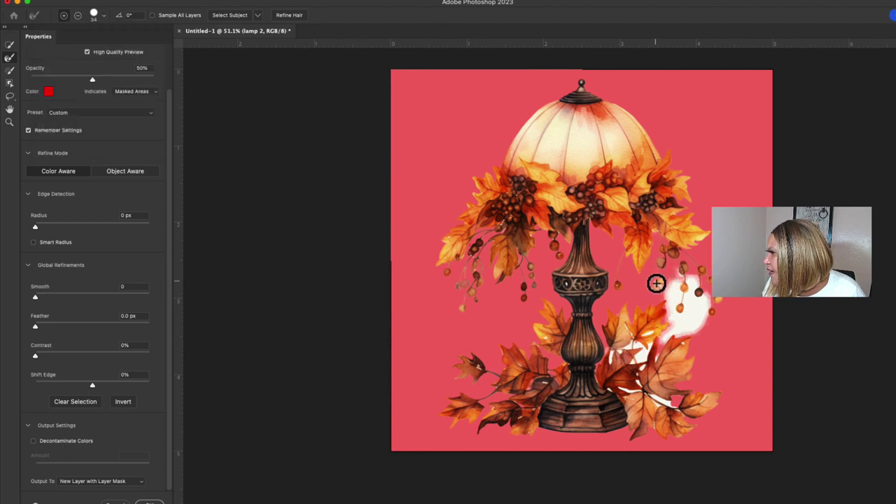
pyautogui.moveTo(664, 293)
pyautogui.mouseDown()
pyautogui.moveTo(679, 277)
pyautogui.moveTo(659, 286)
pyautogui.moveTo(650, 270)
pyautogui.moveTo(642, 299)
pyautogui.moveTo(648, 282)
pyautogui.moveTo(671, 296)
pyautogui.moveTo(669, 284)
pyautogui.moveTo(695, 280)
pyautogui.moveTo(689, 293)
pyautogui.moveTo(702, 304)
pyautogui.moveTo(704, 296)
pyautogui.moveTo(698, 308)
pyautogui.moveTo(693, 299)
pyautogui.moveTo(700, 302)
pyautogui.moveTo(692, 300)
pyautogui.moveTo(696, 321)
pyautogui.moveTo(705, 310)
pyautogui.moveTo(663, 340)
pyautogui.moveTo(690, 314)
pyautogui.mouseUp()
pyautogui.moveTo(673, 305)
pyautogui.mouseDown()
pyautogui.moveTo(672, 292)
pyautogui.moveTo(686, 315)
pyautogui.moveTo(677, 323)
pyautogui.mouseUp()
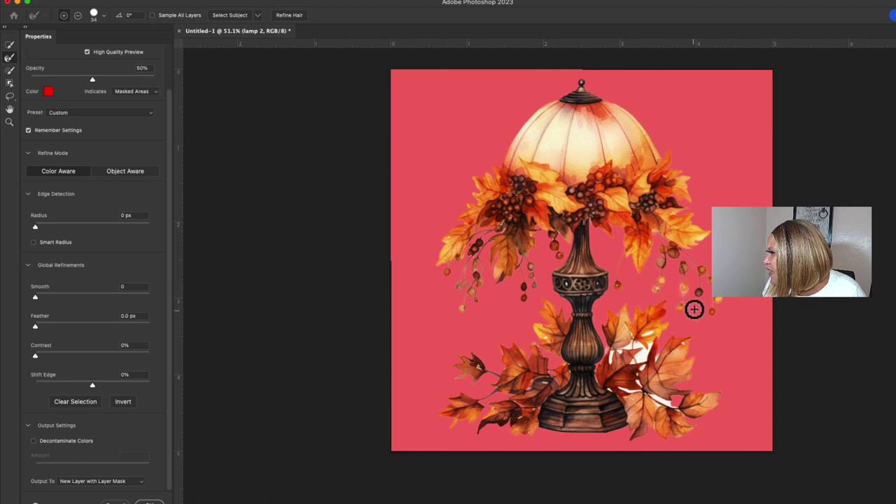
pyautogui.moveTo(637, 339); pyautogui.dragTo(651, 338)
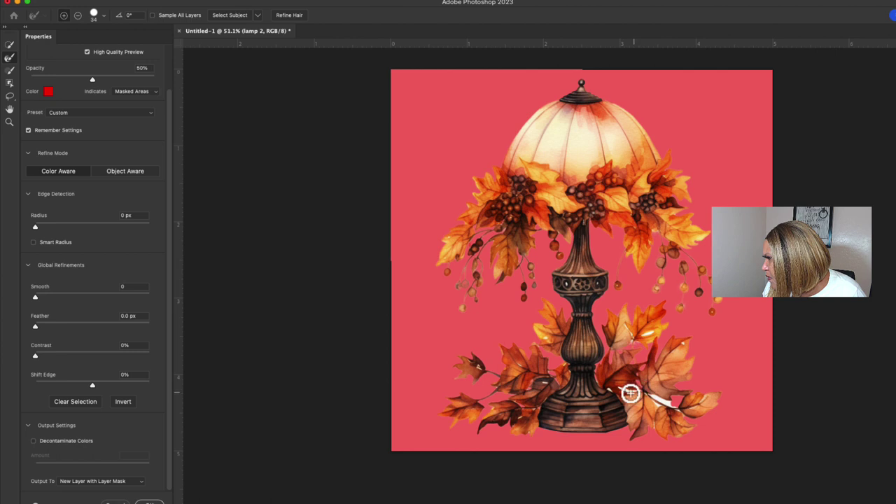
pyautogui.moveTo(612, 400)
pyautogui.mouseDown()
pyautogui.moveTo(666, 408)
pyautogui.moveTo(653, 392)
pyautogui.moveTo(684, 416)
pyautogui.moveTo(665, 405)
pyautogui.mouseUp()
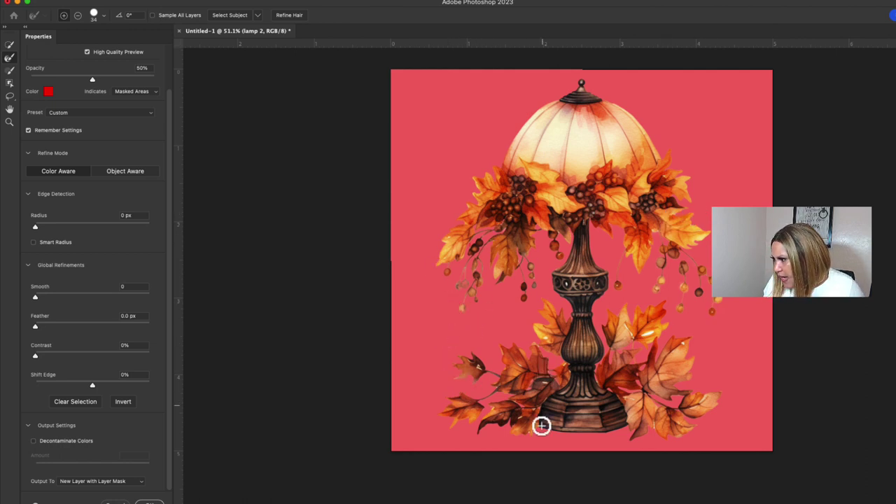
# - Shrink the refine brush to 22 px and zoom around the lamp for finer touch-ups
pyautogui.scroll(5, 590, 430)
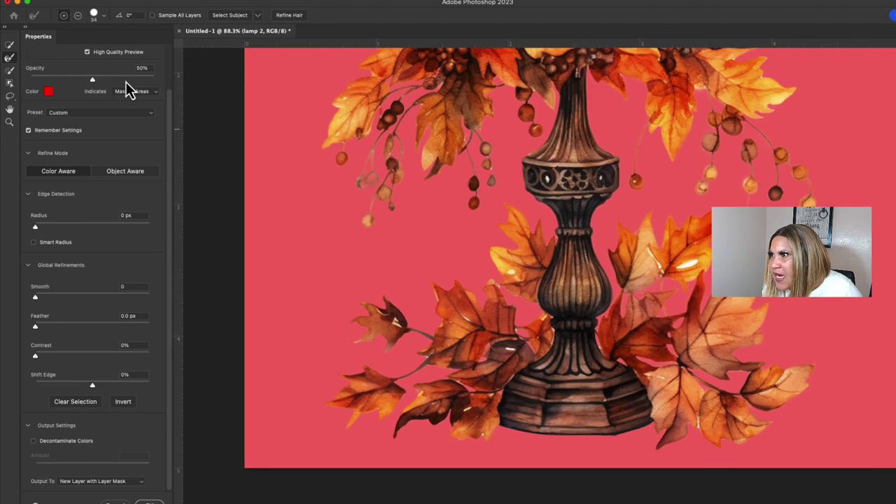
pyautogui.click(103, 16)
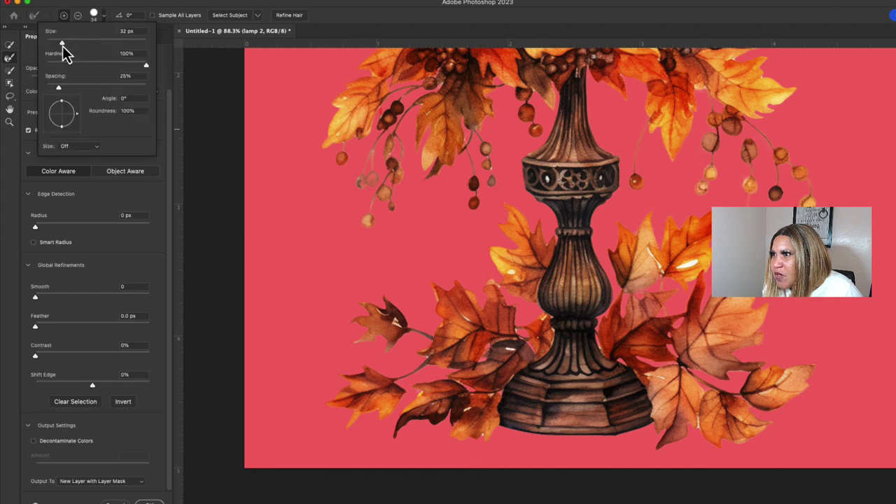
pyautogui.moveTo(61, 43); pyautogui.dragTo(57, 44)
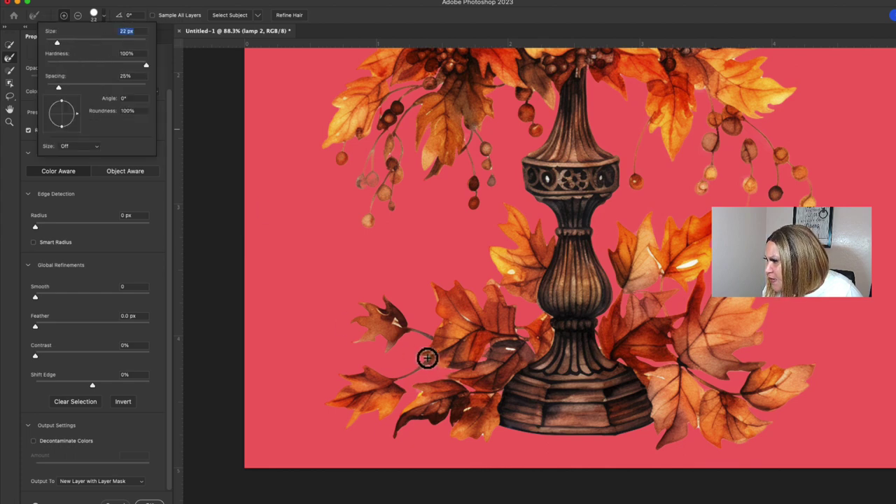
pyautogui.press('Return')
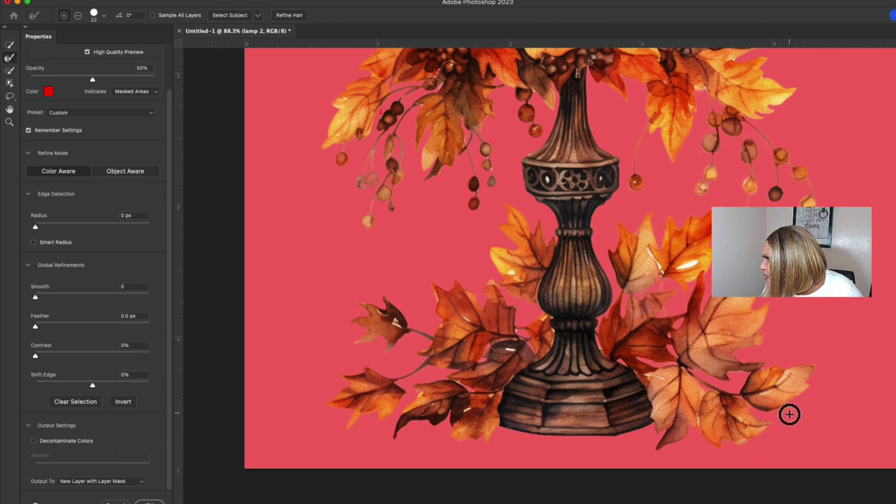
pyautogui.scroll(2, 788, 414)
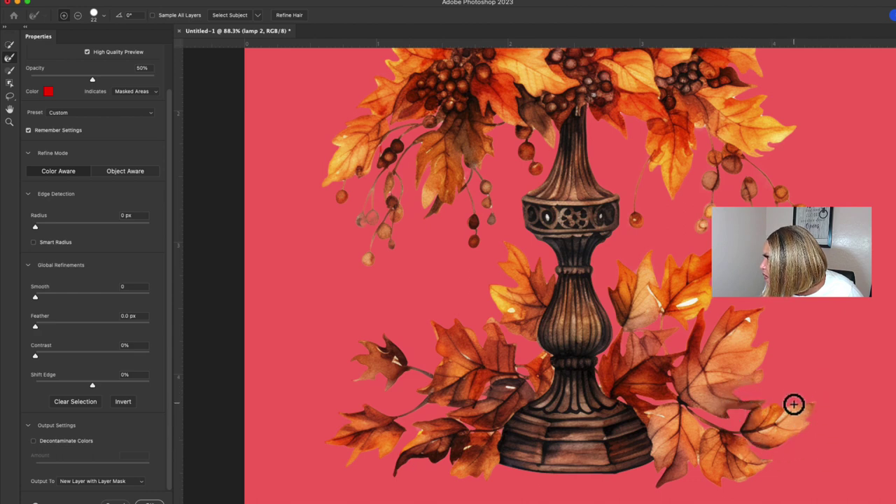
pyautogui.scroll(3, 794, 403)
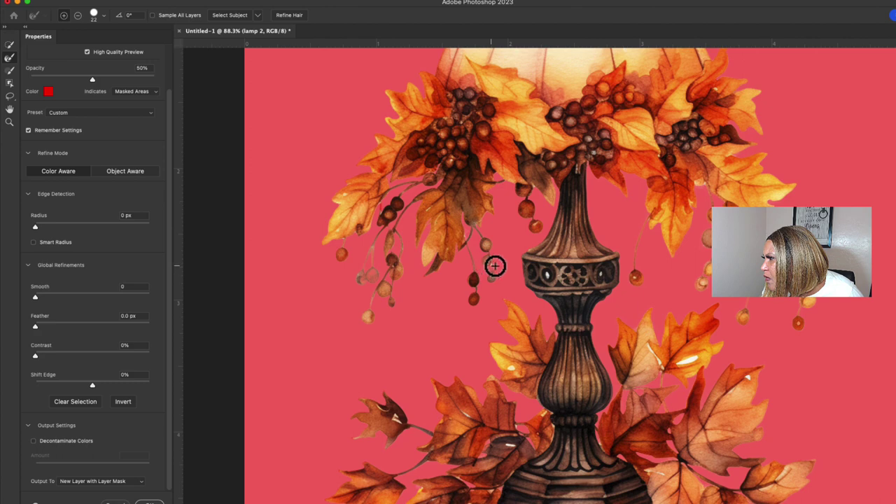
pyautogui.scroll(3, 416, 270)
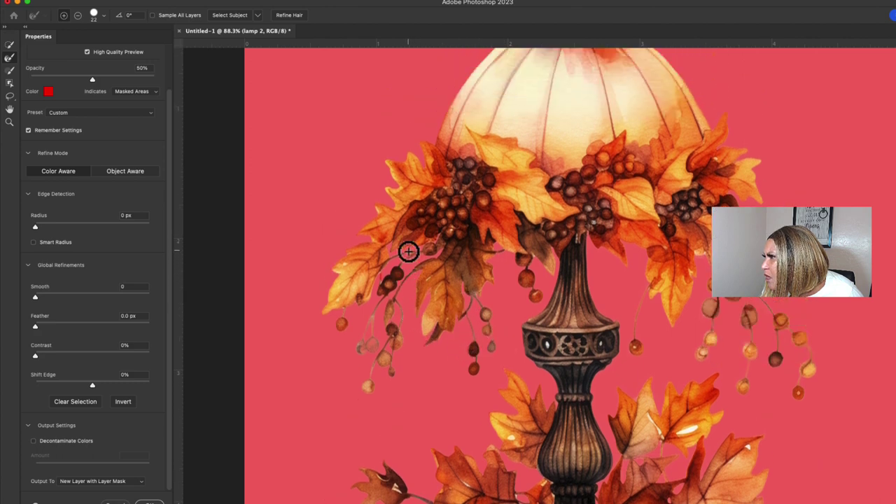
pyautogui.scroll(2, 408, 251)
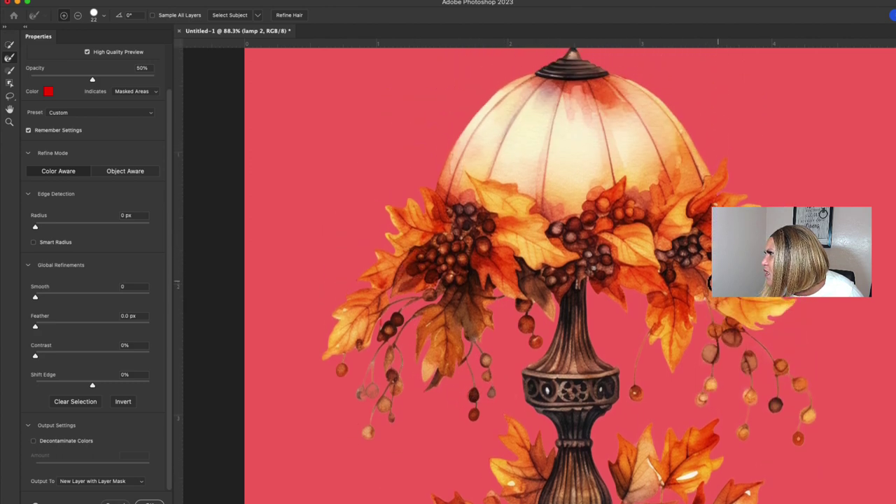
pyautogui.scroll(4, 686, 138)
pyautogui.scroll(-2, 665, 307)
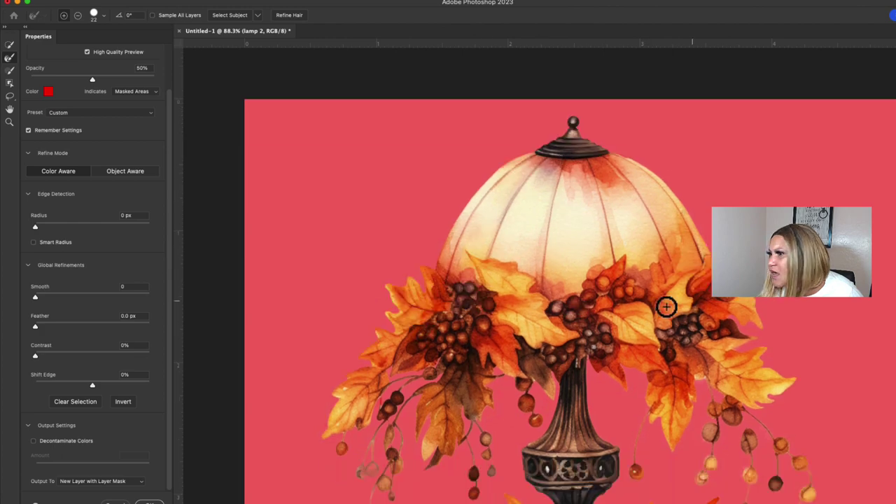
pyautogui.scroll(-1, 484, 379)
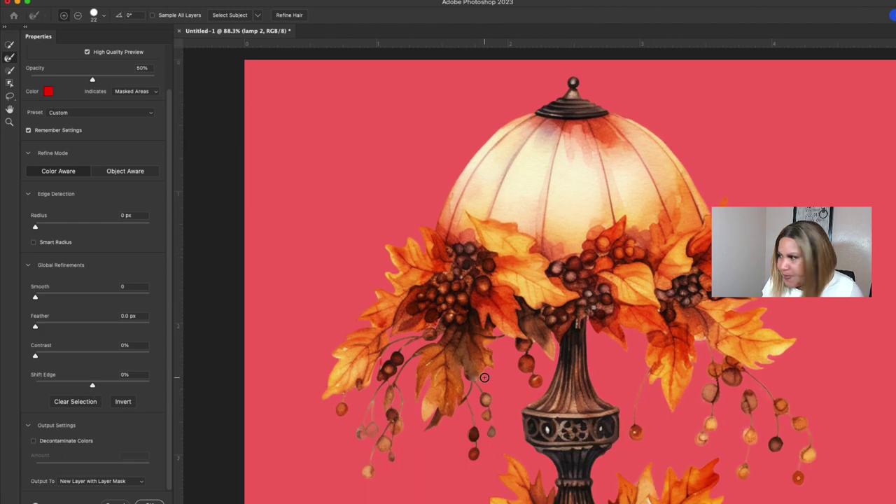
pyautogui.scroll(-4, 484, 378)
# - Zoom out and output the berry lamp as a masked lamp 2 copy layer
pyautogui.scroll(-2, 486, 381)
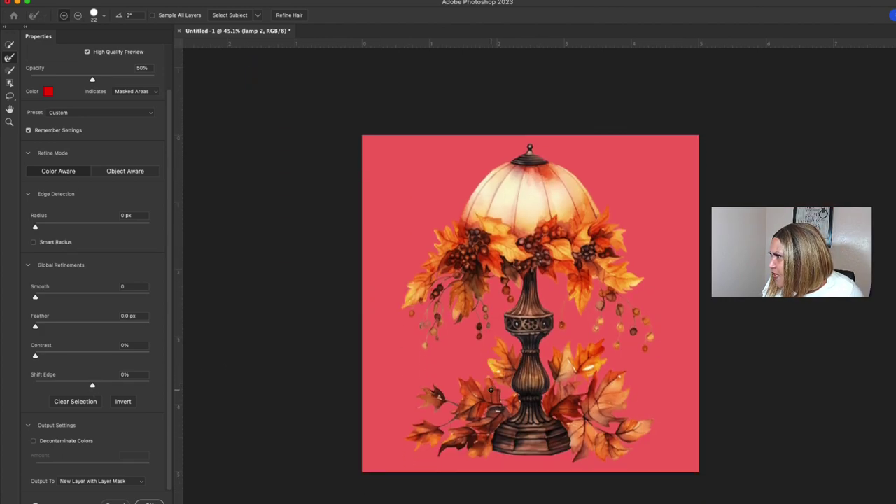
pyautogui.scroll(-1, 490, 390)
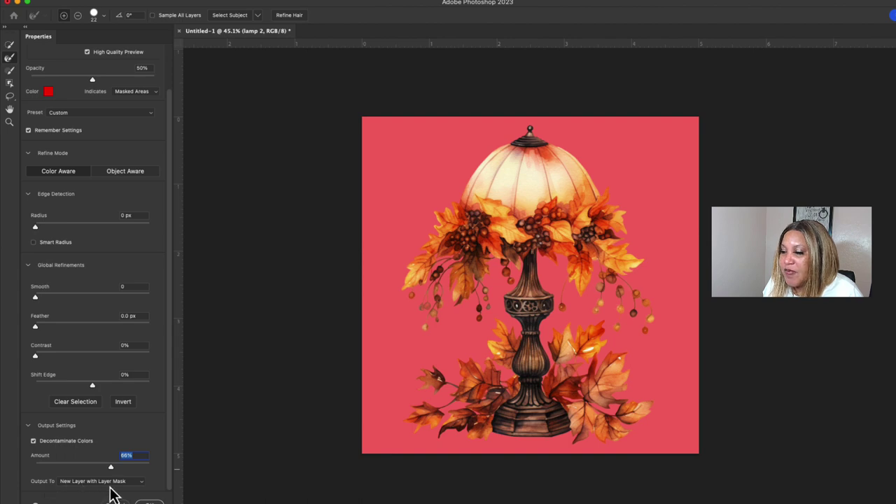
pyautogui.press('Return')
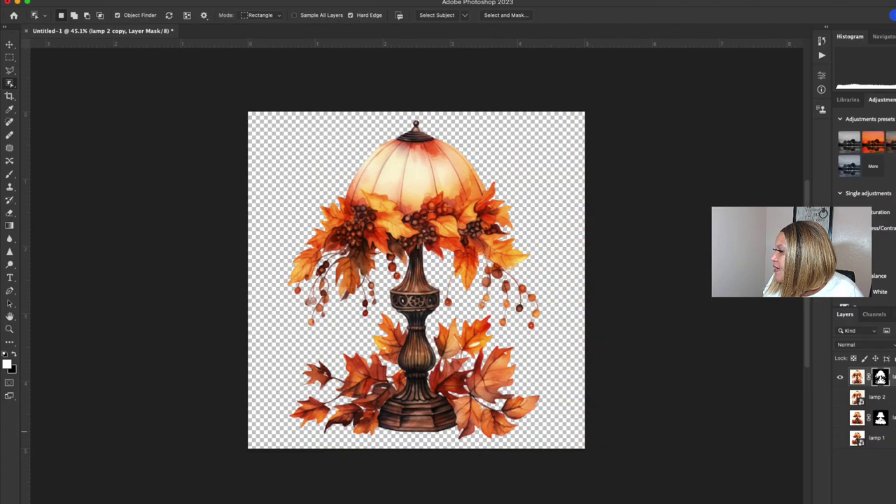
# - Export the lamp 2 copy layer as a PNG with the width set to 1500 px
pyautogui.rightClick(880, 378)
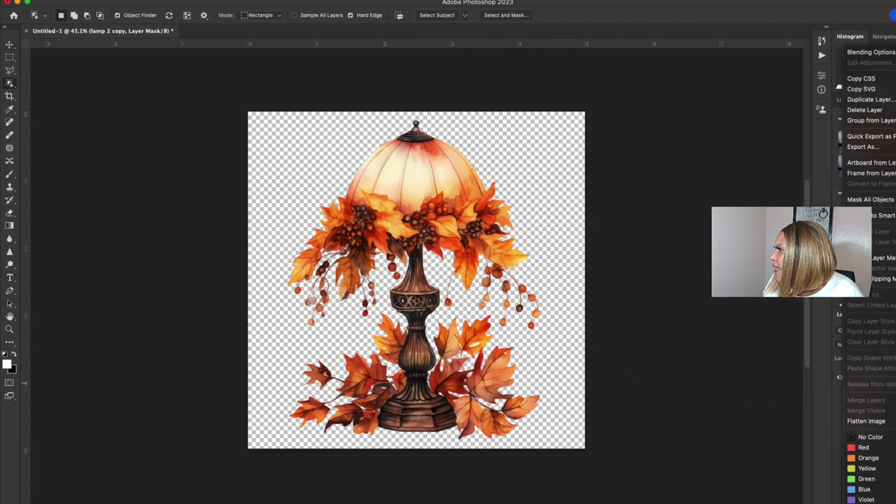
pyautogui.click(863, 147)
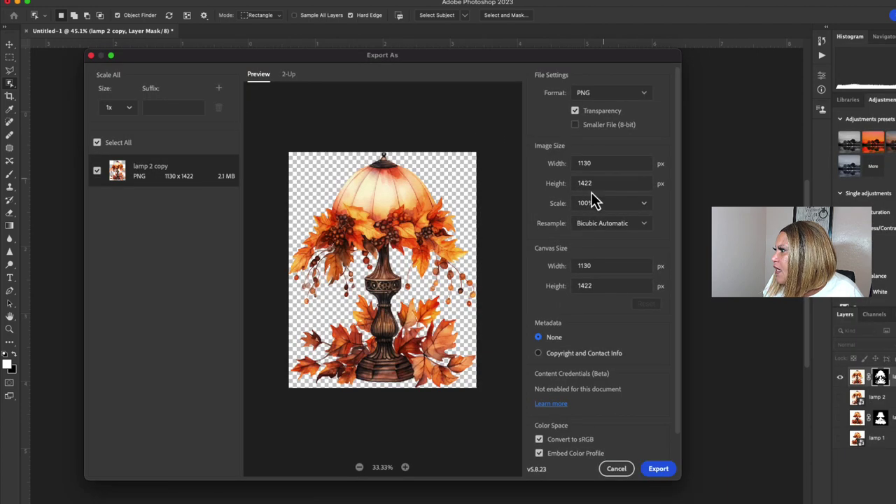
pyautogui.doubleClick(588, 163)
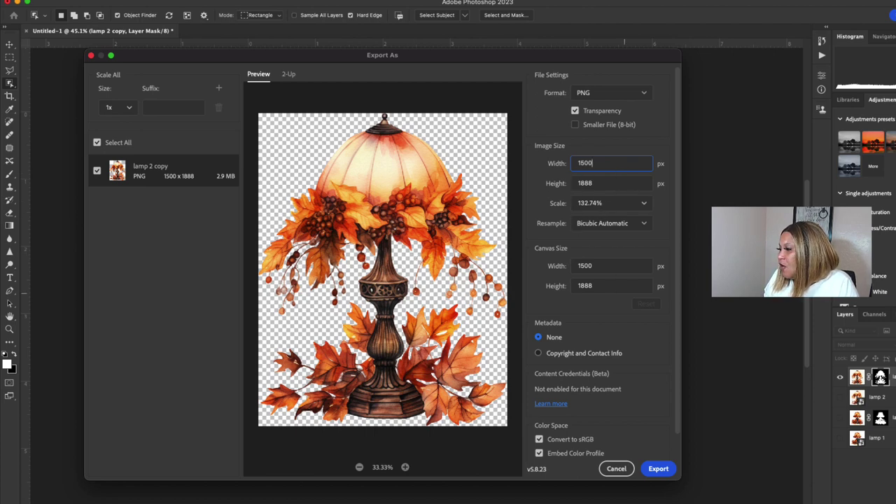
pyautogui.click(661, 470)
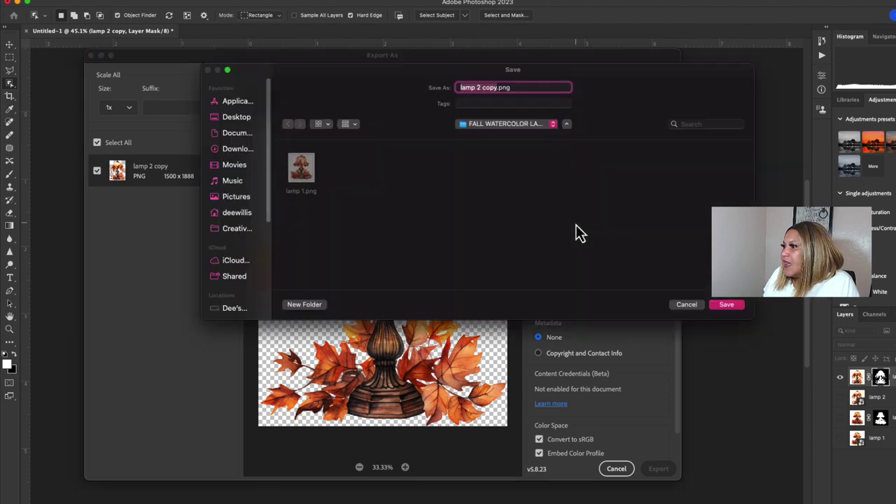
# - Save the export as lamp 2.png in the lamps clipart folder beside lamp 1.png
pyautogui.click(316, 176)
pyautogui.click(479, 89)
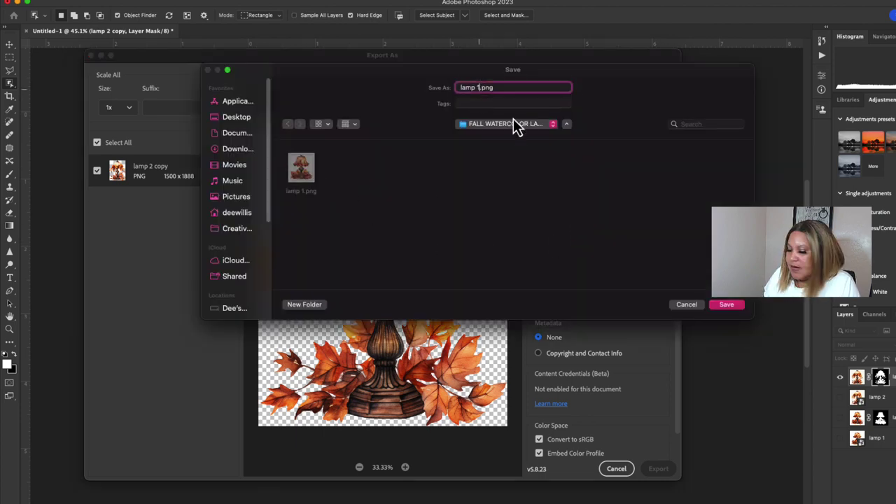
pyautogui.press('BackSpace')
pyautogui.write('2')
pyautogui.press('Return')
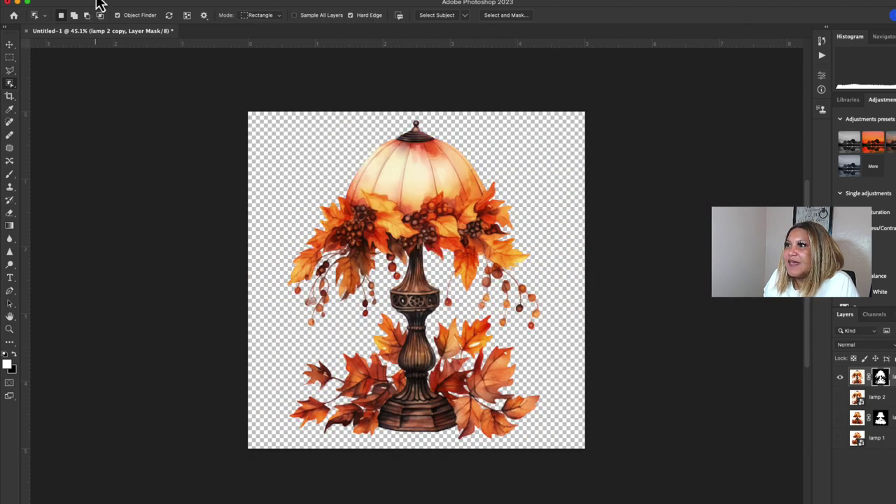
# - Save the document to Creative Cloud under the name 'Fall Watercolor Lamps'
pyautogui.click(98, 4)
pyautogui.click(108, 89)
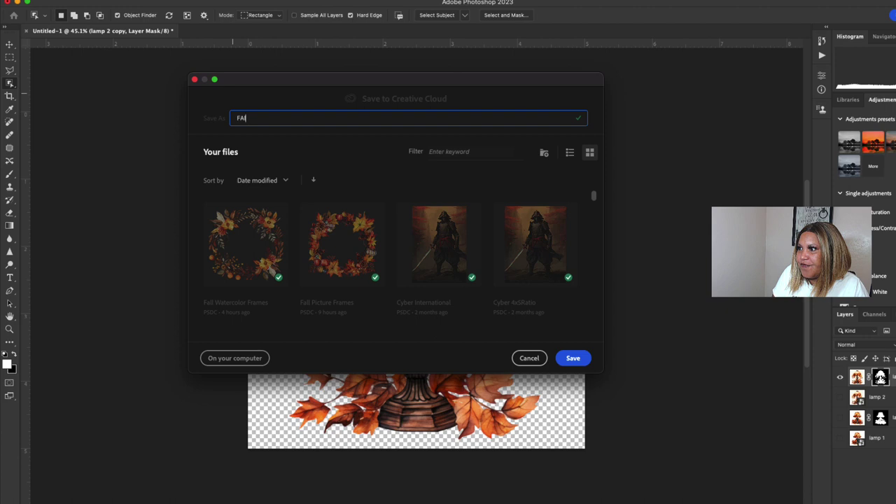
pyautogui.write('Fall Waterco')
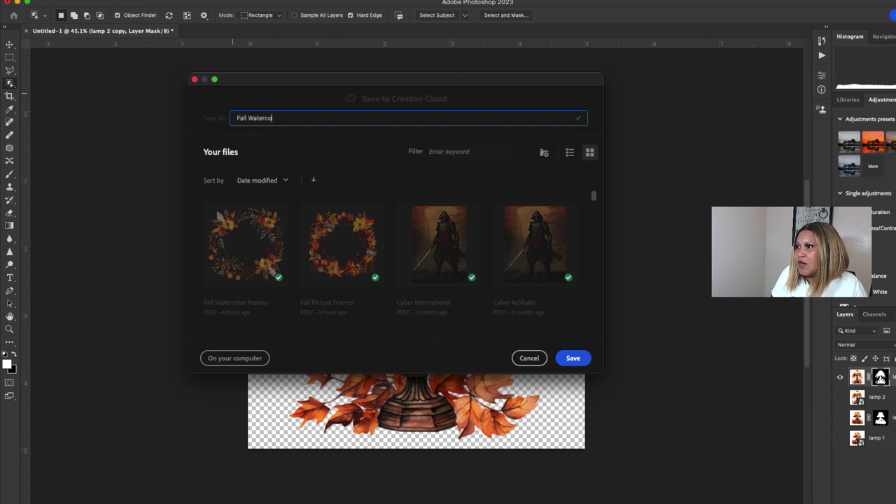
pyautogui.write('lor Lamps')
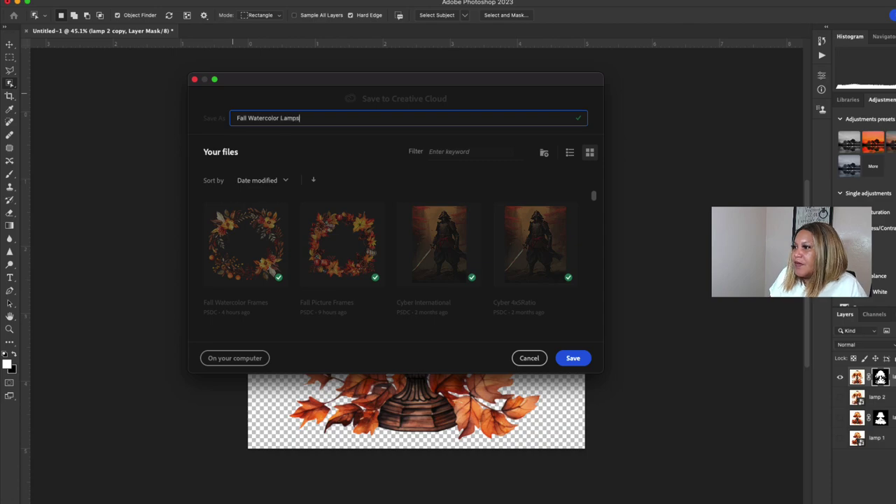